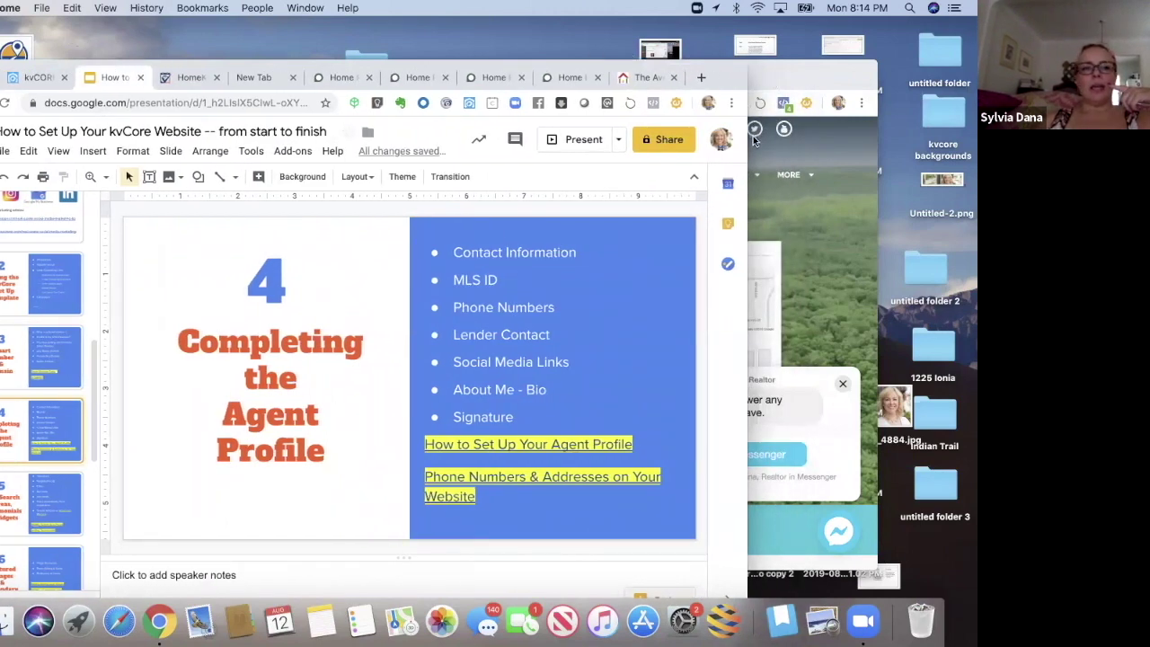
Step: Switch to the kvCore Set Up Template 2.0 spreadsheet window on its Website Setup sheet
{"action": "key", "text": "super+grave"}
{"action": "key", "text": "super+grave"}
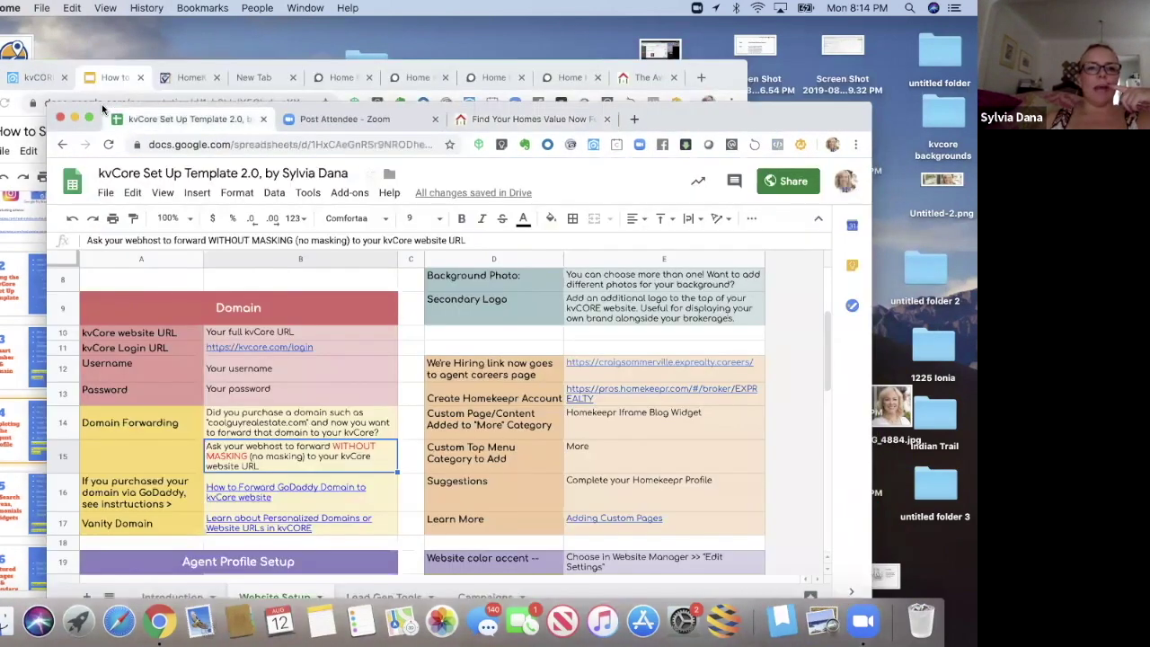
Step: Reposition and enlarge the spreadsheet window, then check the GoDaddy and Vanity Domain links in B16–B17
{"action": "left_click_drag", "start_coordinate": [103, 108], "coordinate": [145, 32]}
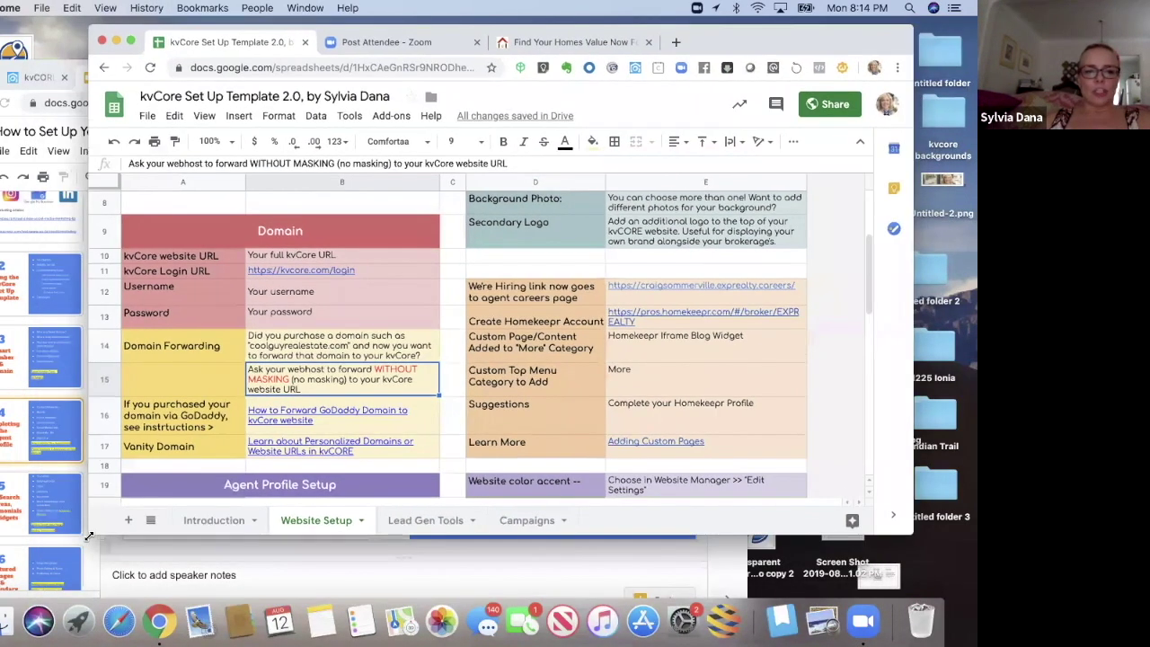
{"action": "left_click_drag", "start_coordinate": [89, 537], "coordinate": [90, 595]}
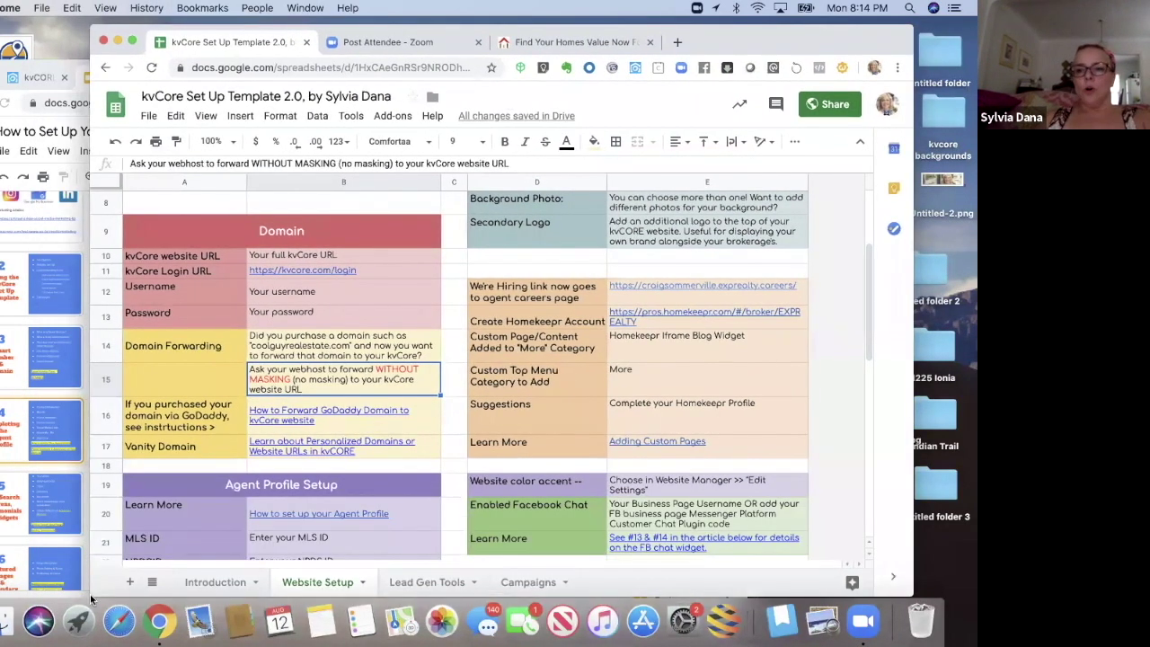
{"action": "left_click", "coordinate": [268, 413]}
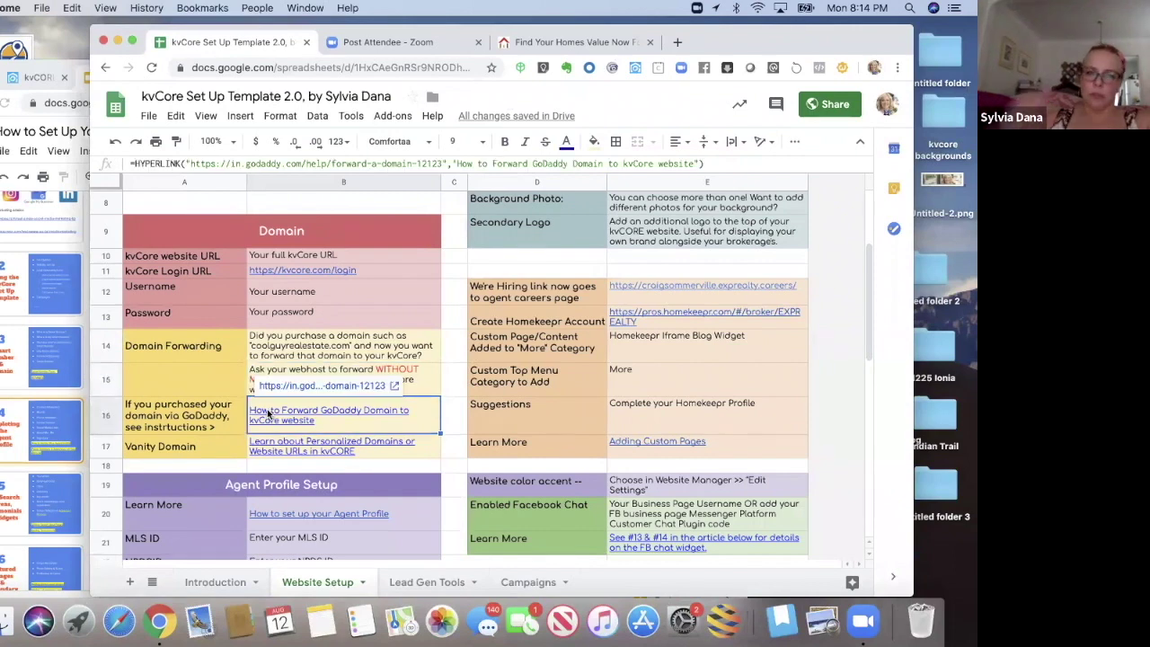
{"action": "key", "text": "Down"}
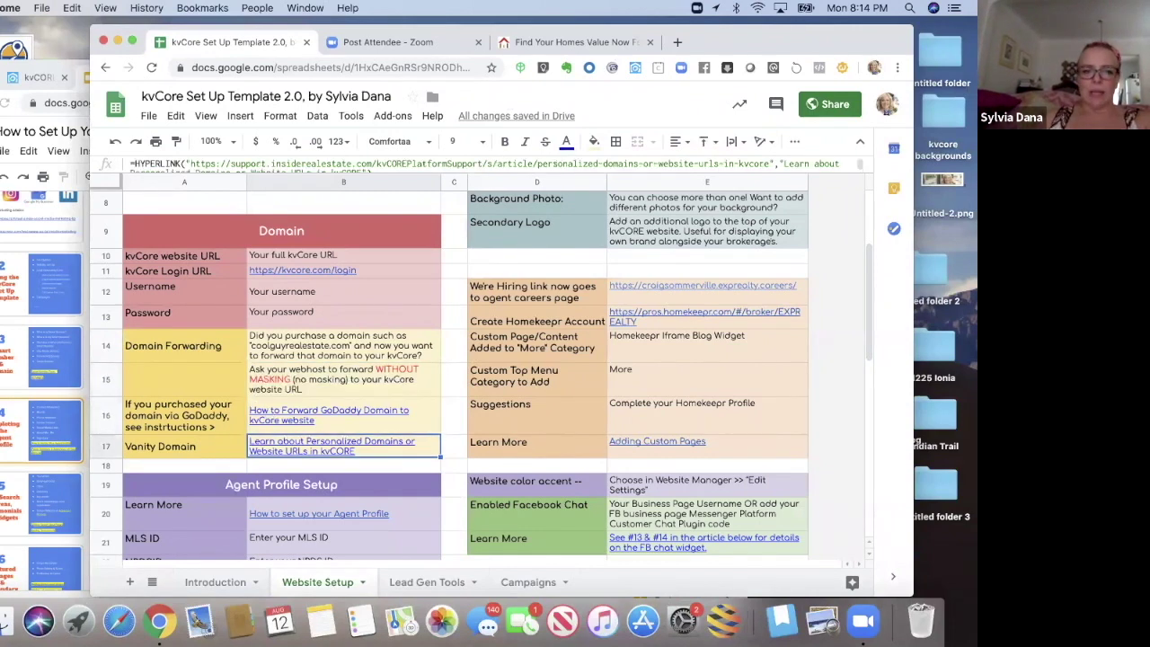
Step: Step through the Agent Profile, Youtube and Profile pic rows and open the Agent Profile help article
{"action": "key", "text": "Down"}
{"action": "key", "text": "Down"}
{"action": "key", "text": "Down"}
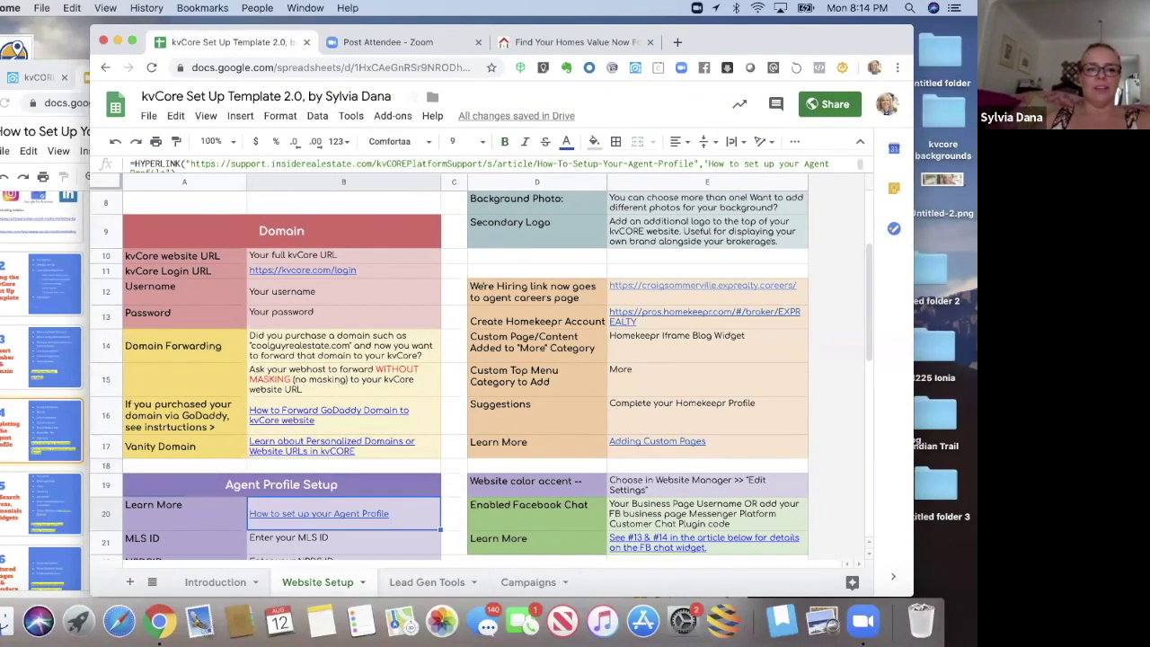
{"action": "key", "text": "Down"}
{"action": "key", "text": "Down"}
{"action": "key", "text": "Down"}
{"action": "key", "text": "Down"}
{"action": "key", "text": "Down"}
{"action": "key", "text": "Down"}
{"action": "key", "text": "Down"}
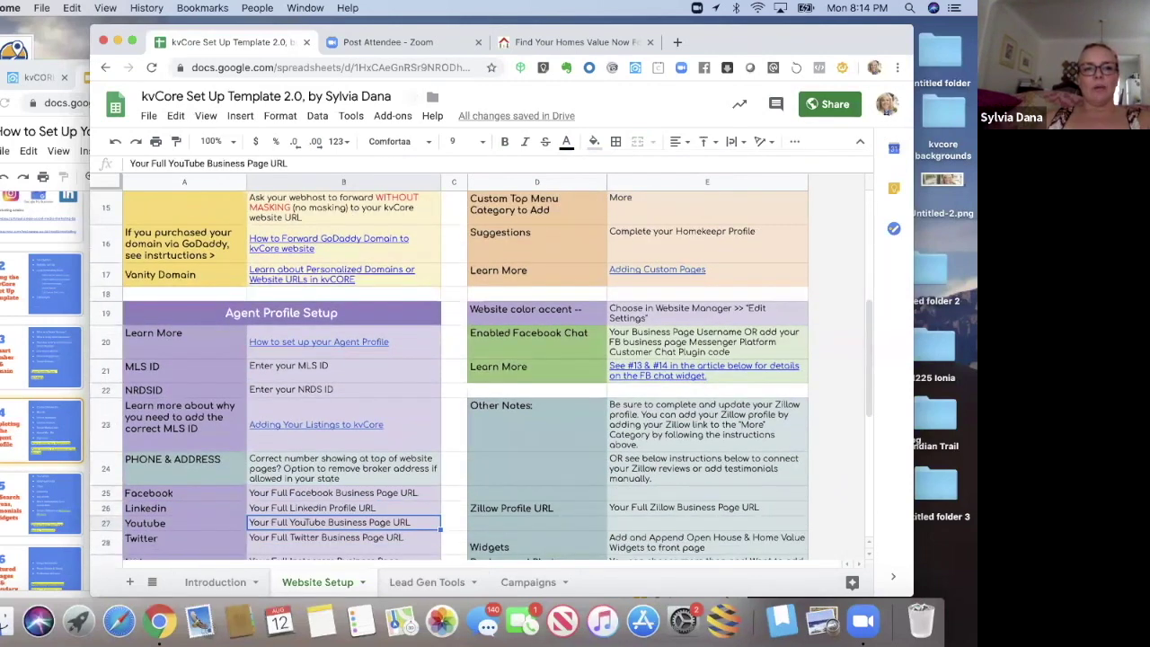
{"action": "key", "text": "Down"}
{"action": "key", "text": "Down"}
{"action": "key", "text": "Down"}
{"action": "key", "text": "Down"}
{"action": "mouse_move", "coordinate": [274, 267]}
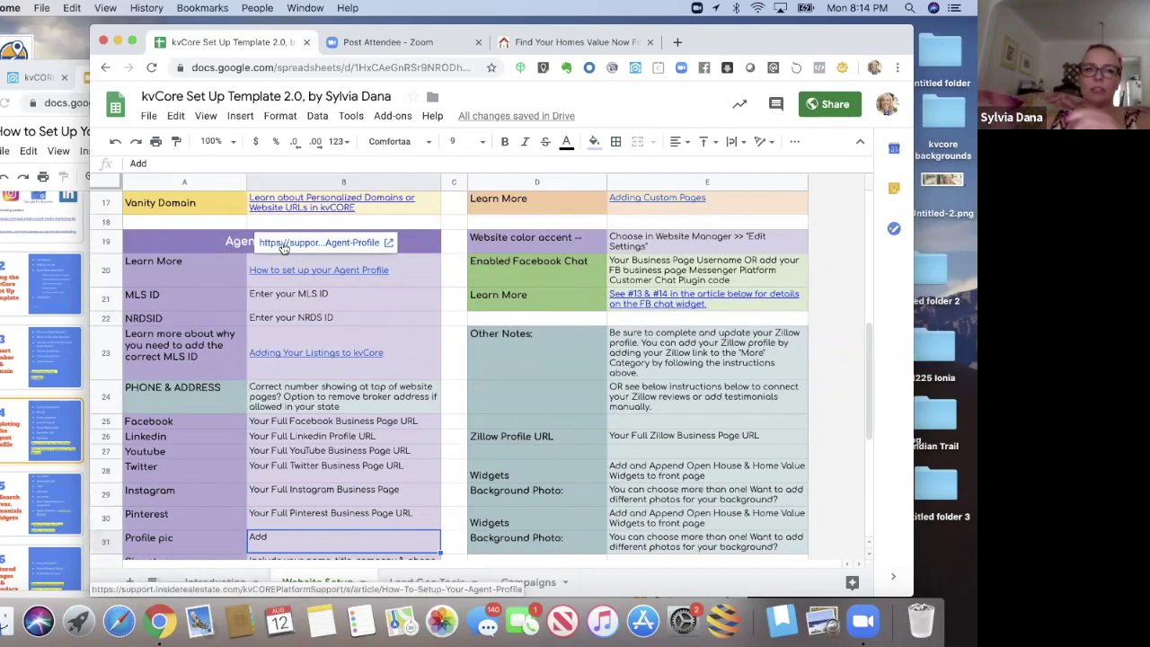
{"action": "left_click", "coordinate": [283, 246]}
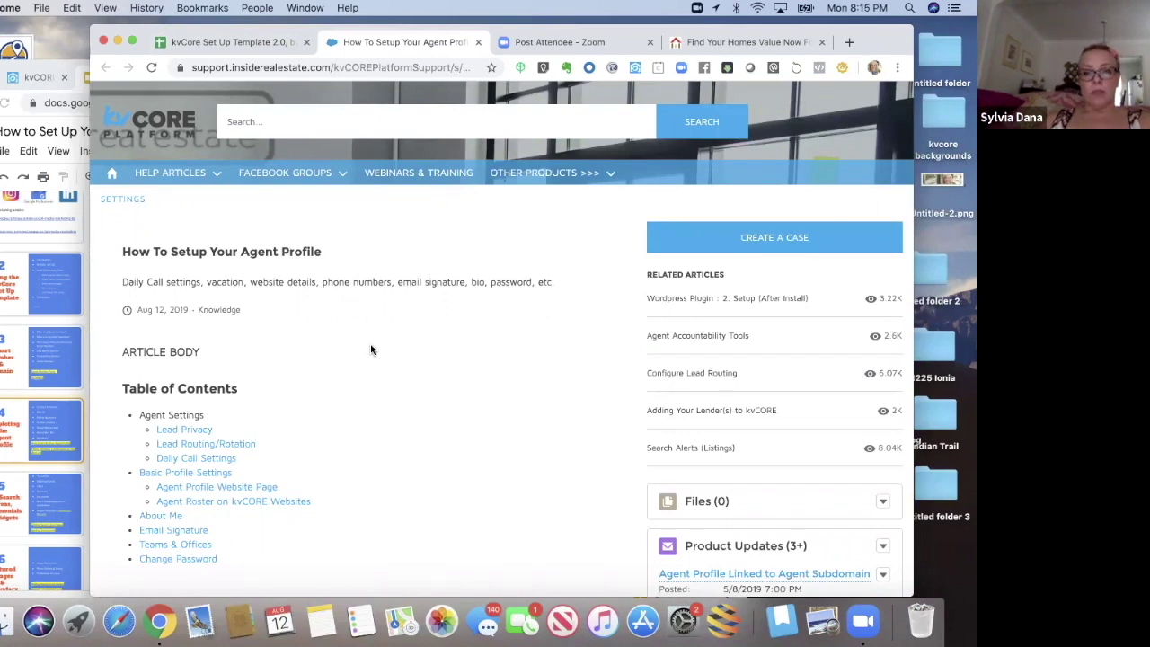
Step: Read the support article down to Lead Privacy, then bring back slide 4, Completing the Agent Profile
{"action": "scroll", "coordinate": [371, 349], "scroll_direction": "down", "scroll_amount": 2}
{"action": "scroll", "coordinate": [371, 349], "scroll_direction": "down", "scroll_amount": 6}
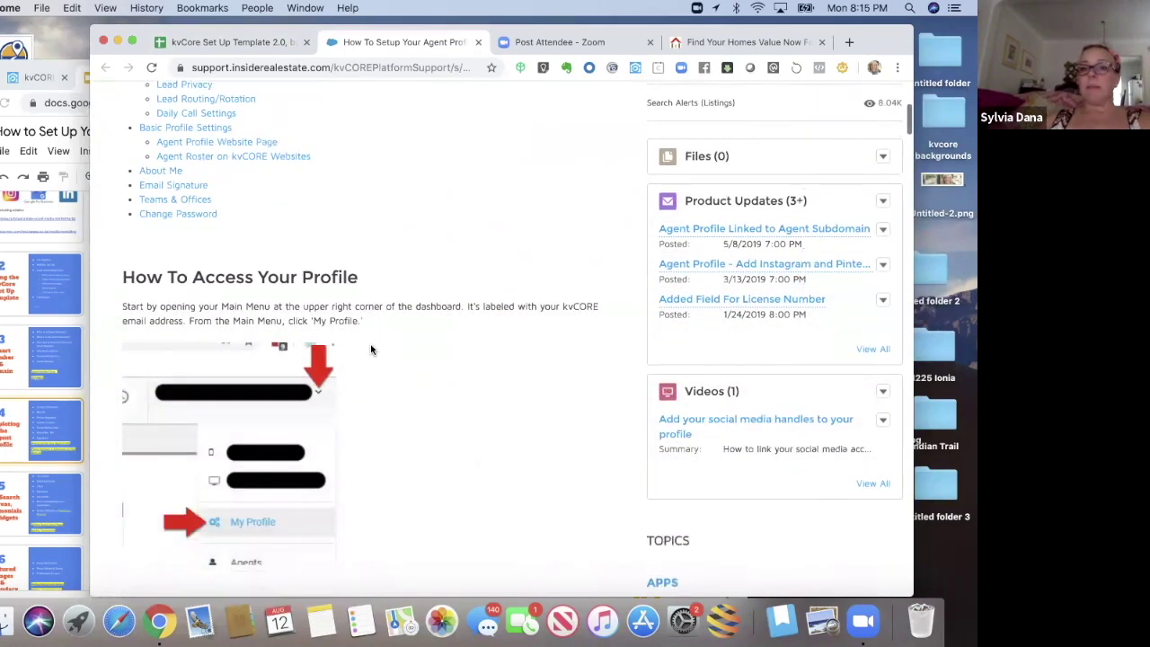
{"action": "scroll", "coordinate": [371, 350], "scroll_direction": "down", "scroll_amount": 1}
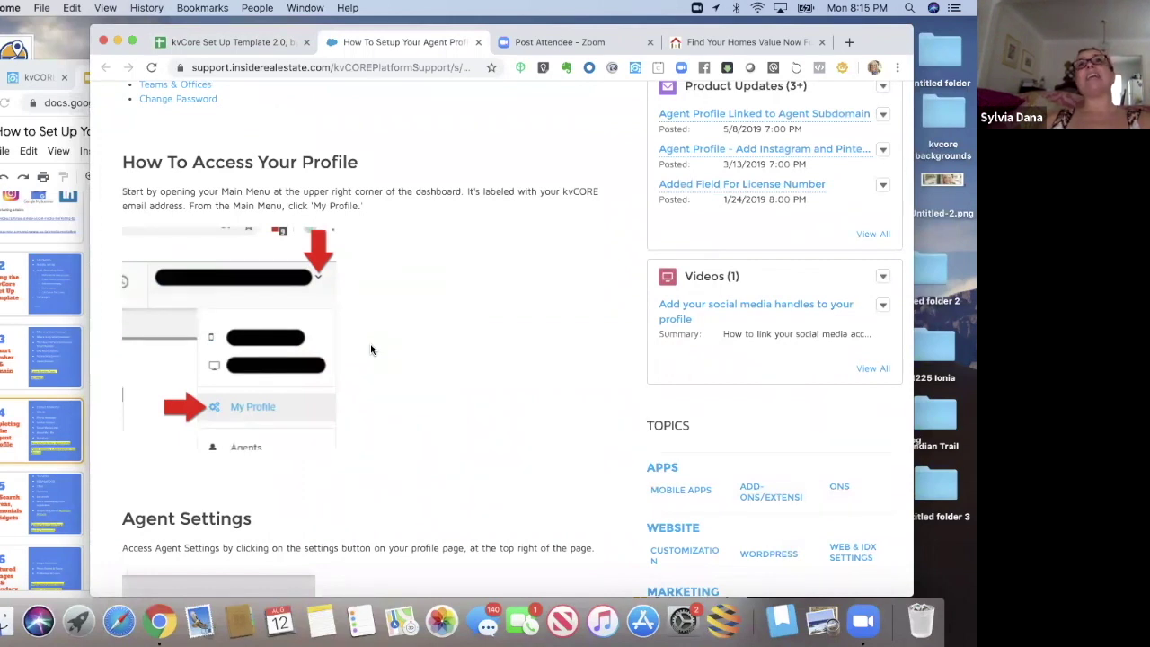
{"action": "scroll", "coordinate": [371, 350], "scroll_direction": "down", "scroll_amount": 4}
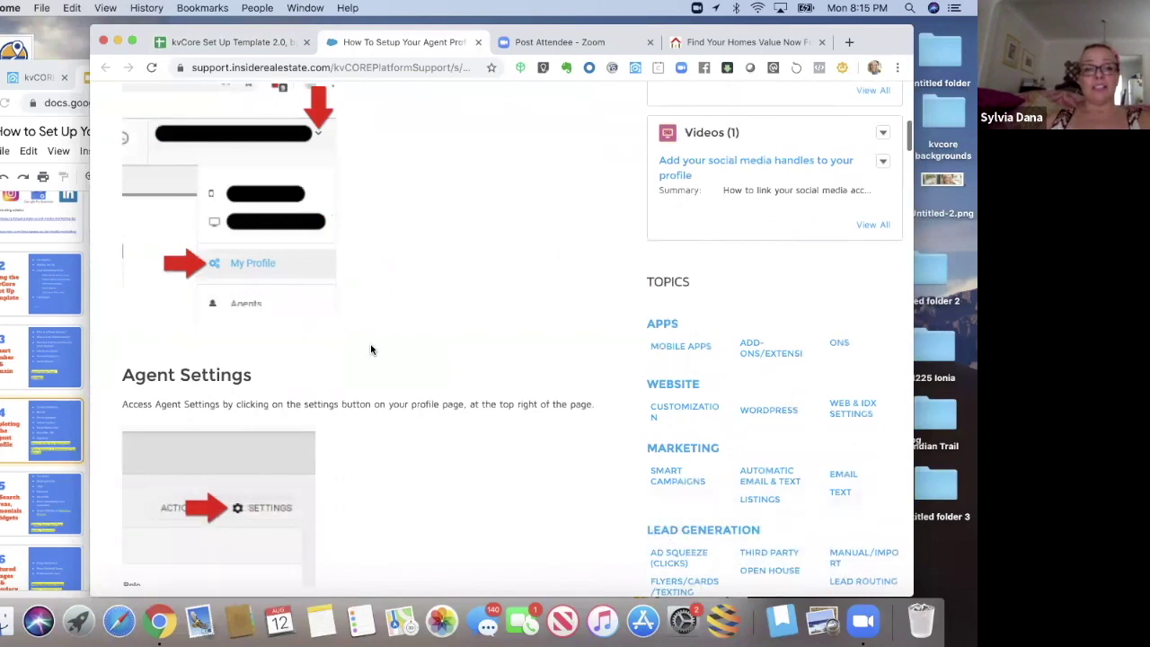
{"action": "scroll", "coordinate": [371, 349], "scroll_direction": "down", "scroll_amount": 6}
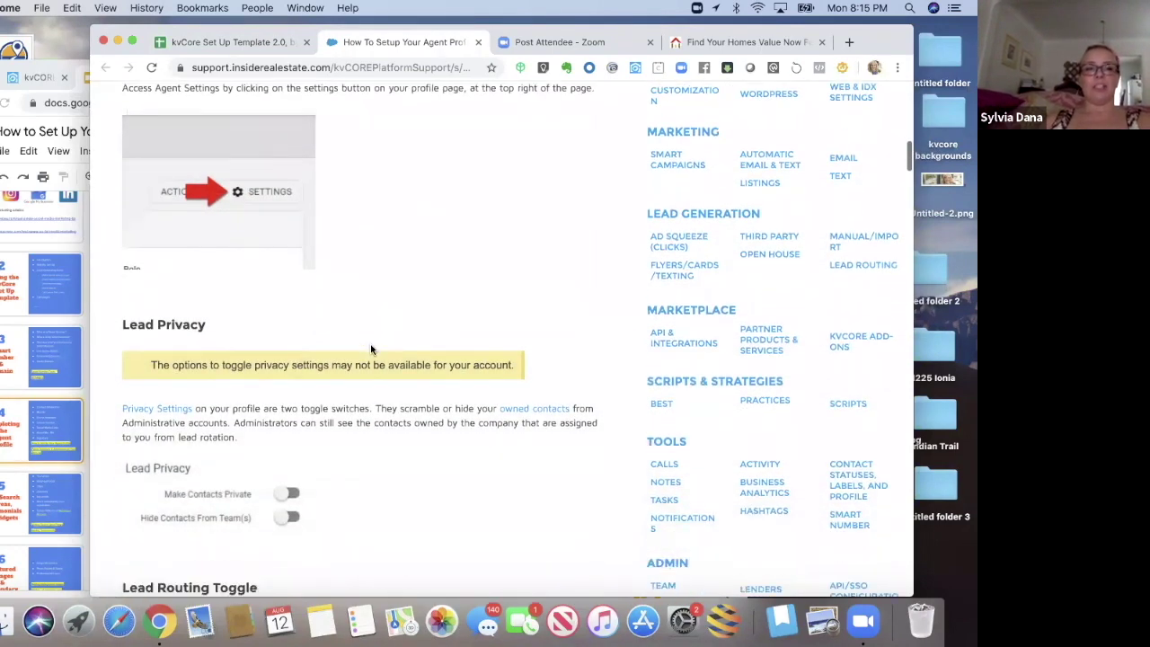
{"action": "left_click", "coordinate": [11, 46]}
{"action": "left_click_drag", "start_coordinate": [11, 47], "coordinate": [0, 48]}
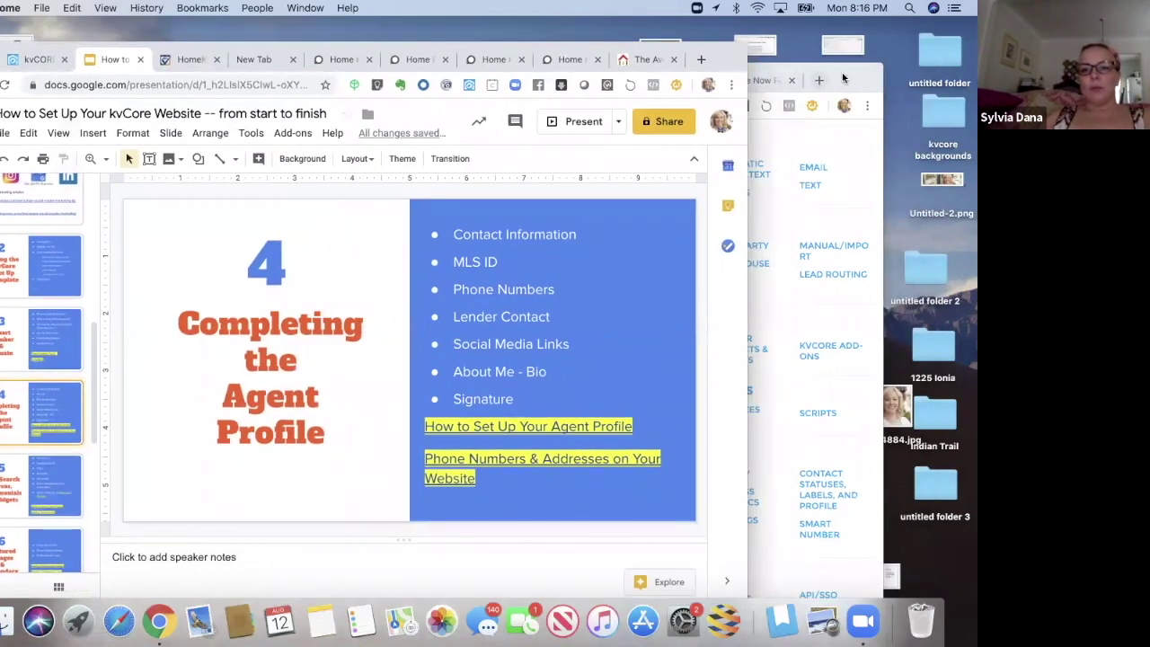
Step: Review the MLS ID and NRDSID entries from B21 in the template, then switch to the kvCORE marketplace
{"action": "key", "text": "super+grave"}
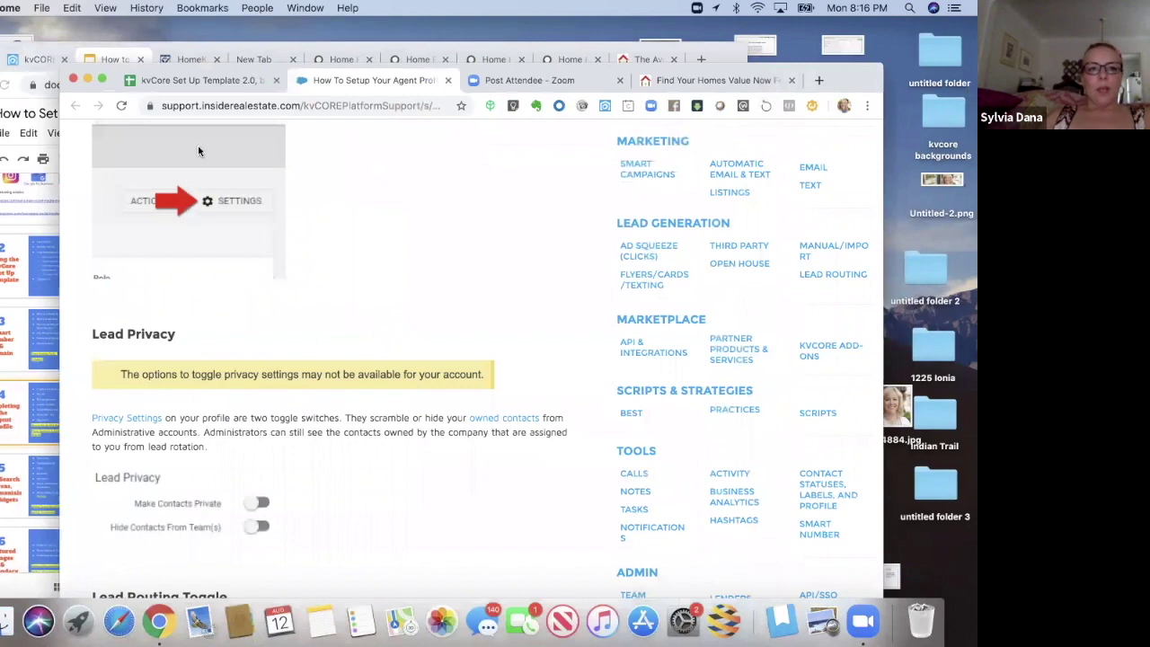
{"action": "left_click", "coordinate": [192, 83]}
{"action": "left_click", "coordinate": [261, 339]}
{"action": "key", "text": "Down"}
{"action": "key", "text": "Down"}
{"action": "key", "text": "Up"}
{"action": "key", "text": "Up"}
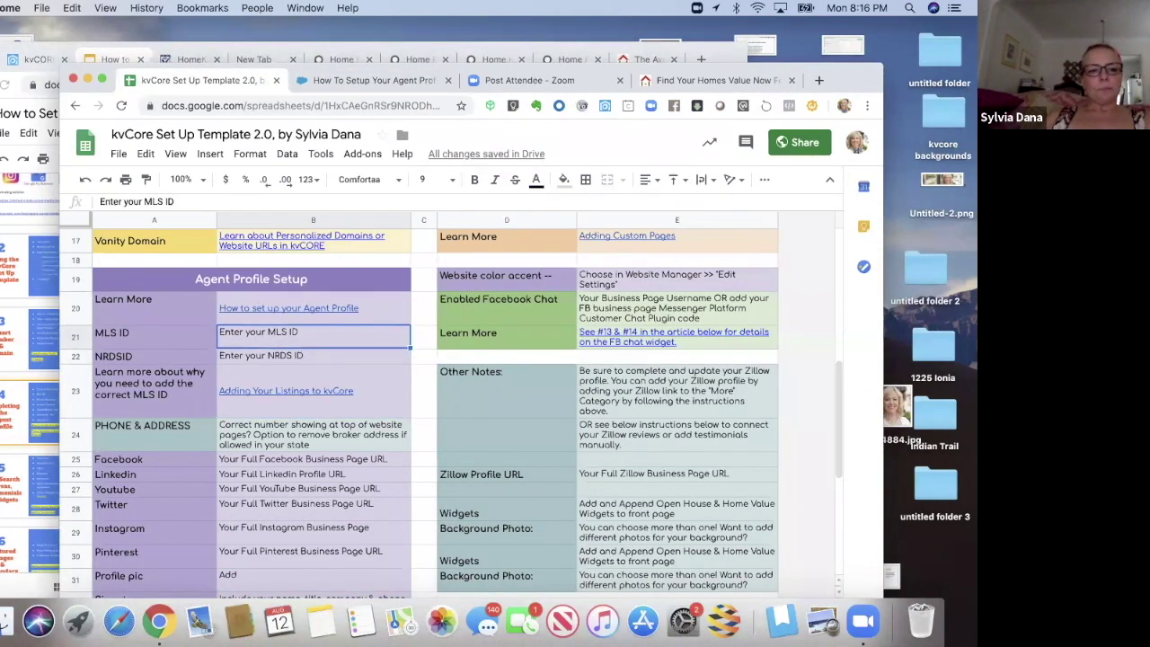
{"action": "left_click", "coordinate": [40, 63]}
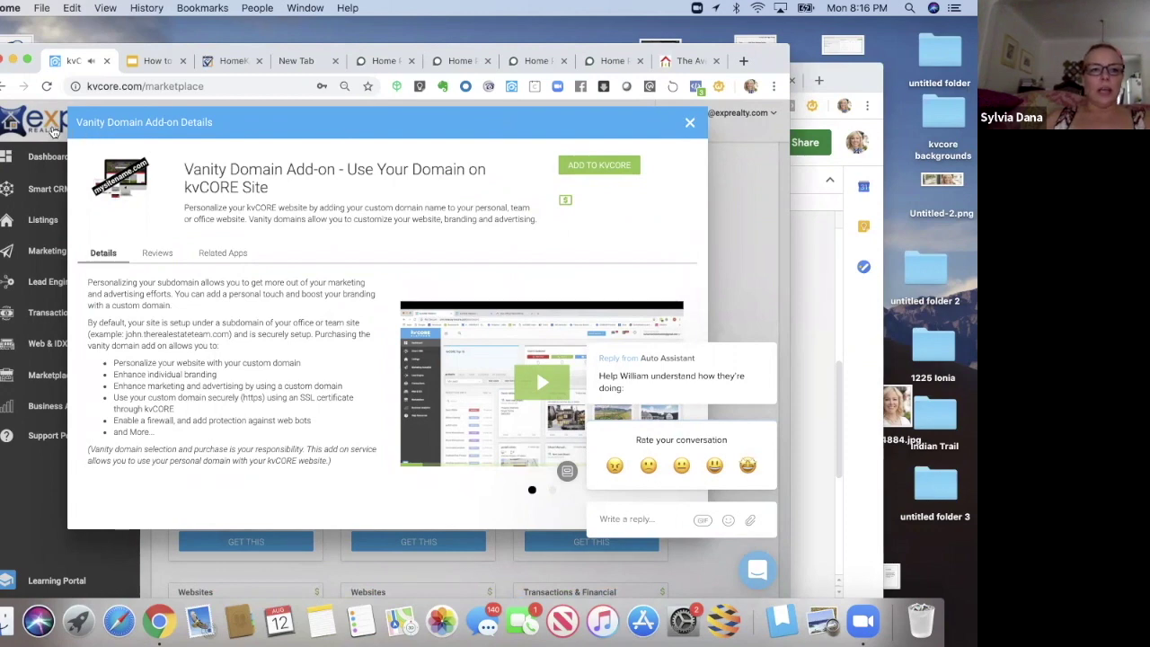
Step: Close the Vanity Domain add-on details and choose My Profile from the dashboard's account menu
{"action": "left_click", "coordinate": [690, 125]}
{"action": "left_click", "coordinate": [52, 126]}
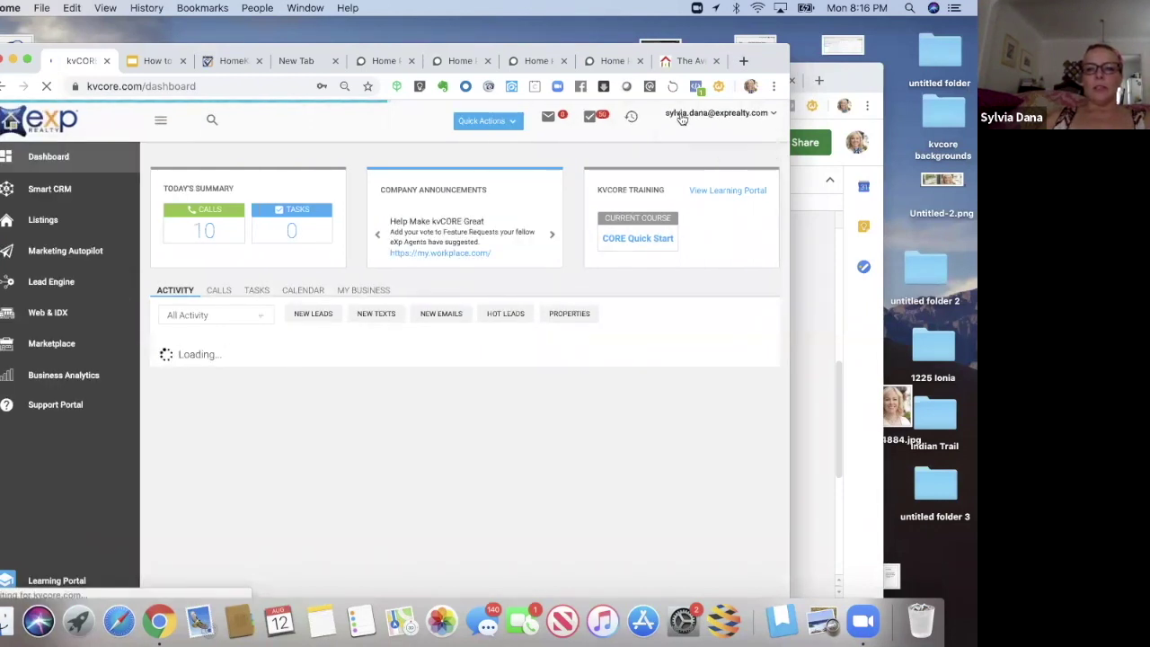
{"action": "left_click", "coordinate": [737, 114]}
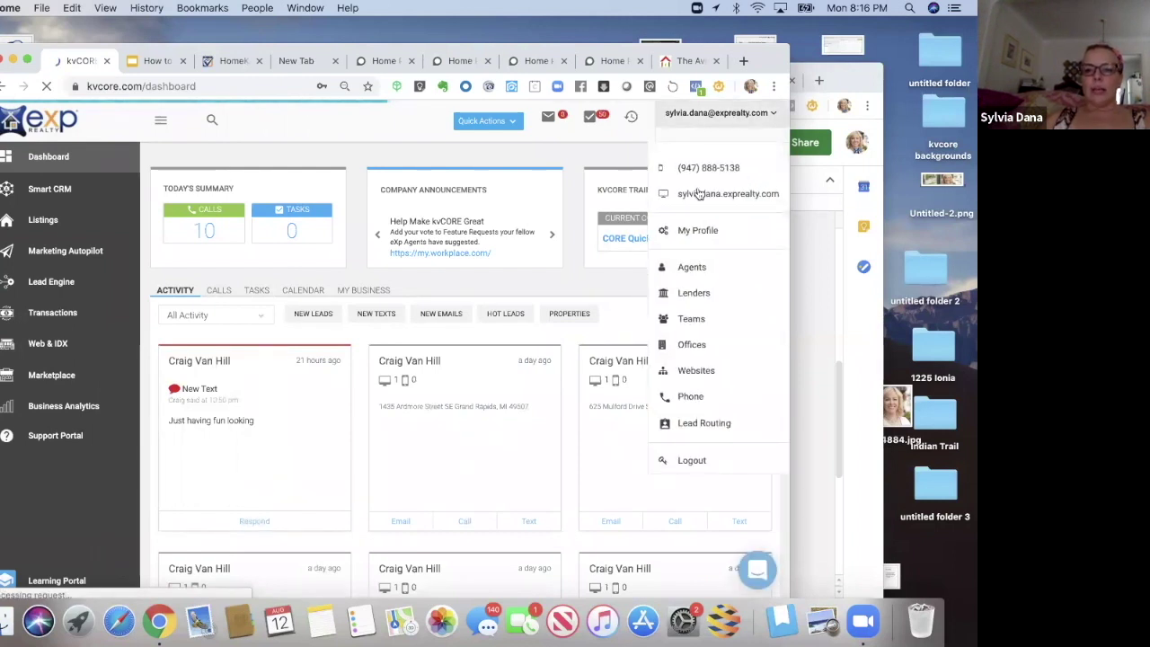
{"action": "left_click", "coordinate": [685, 228]}
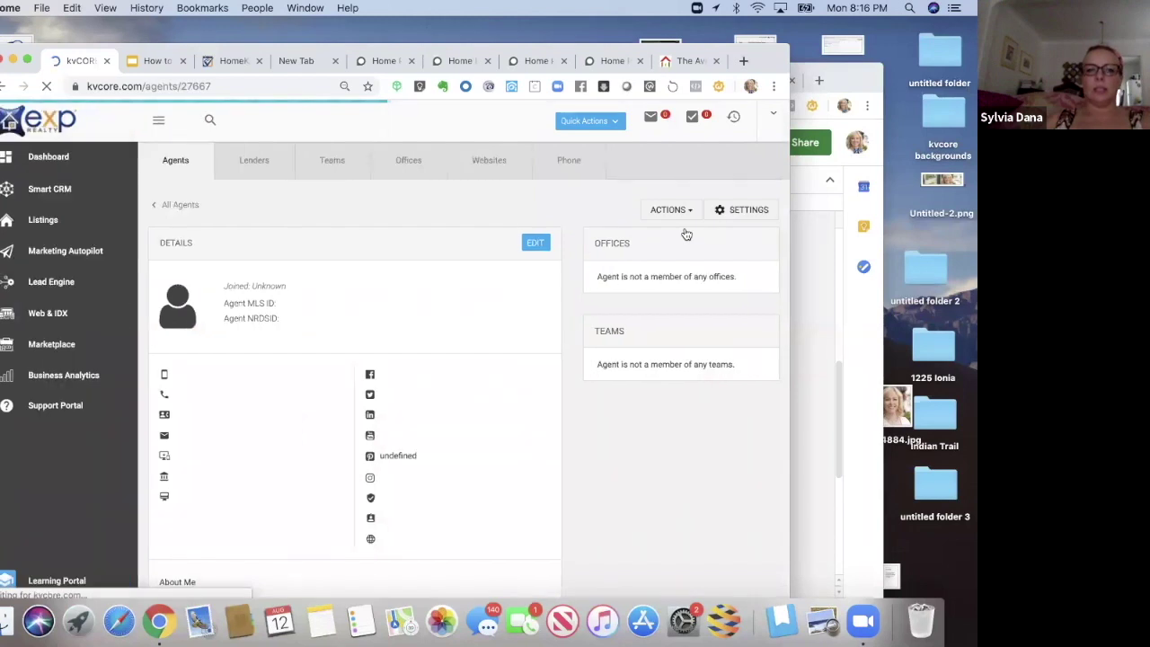
{"action": "left_click_drag", "start_coordinate": [767, 54], "coordinate": [740, 31]}
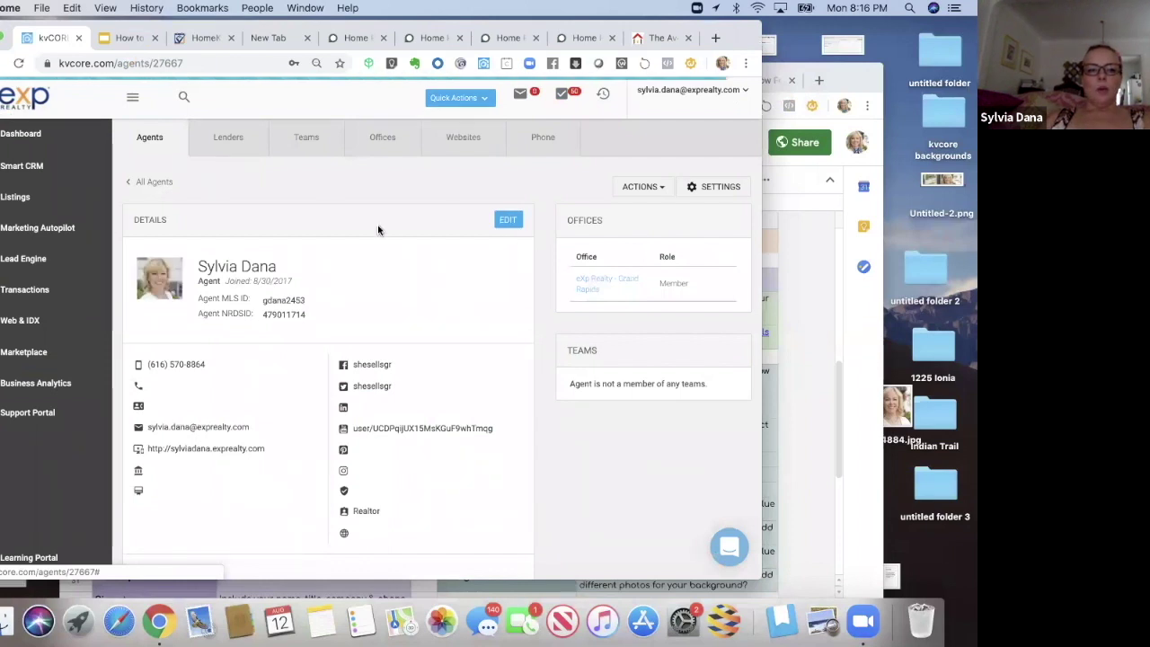
Step: Put the profile Details in edit mode and select the Agent MLS ID and NRDSID values to verify them
{"action": "left_click", "coordinate": [508, 222]}
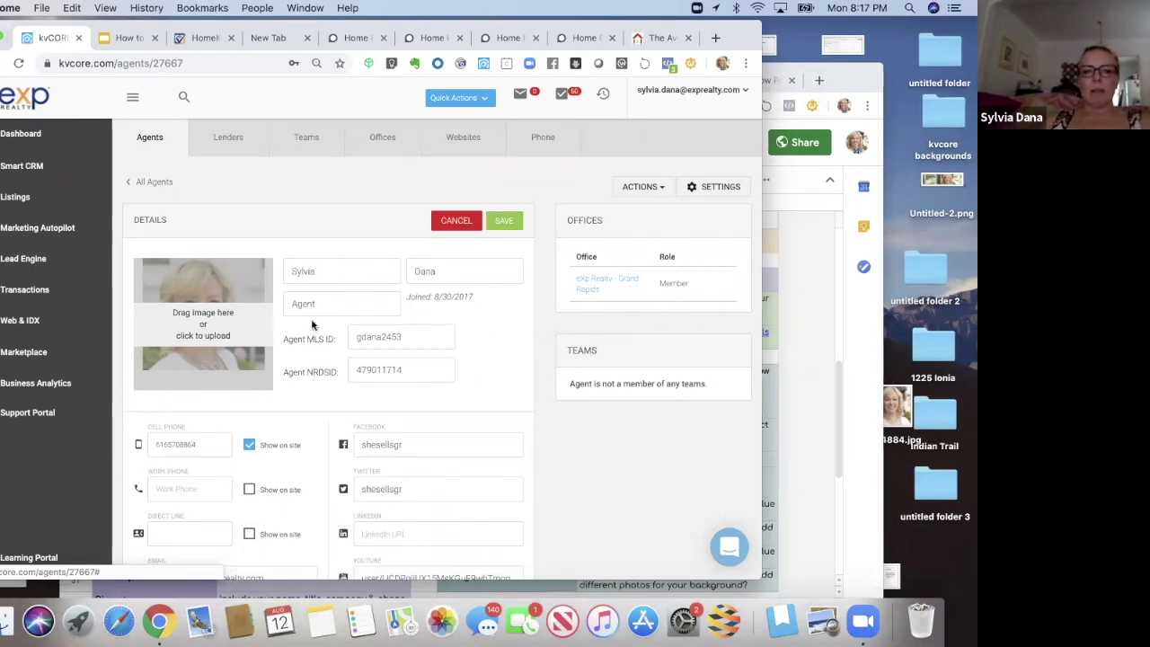
{"action": "left_click_drag", "start_coordinate": [401, 336], "coordinate": [347, 336]}
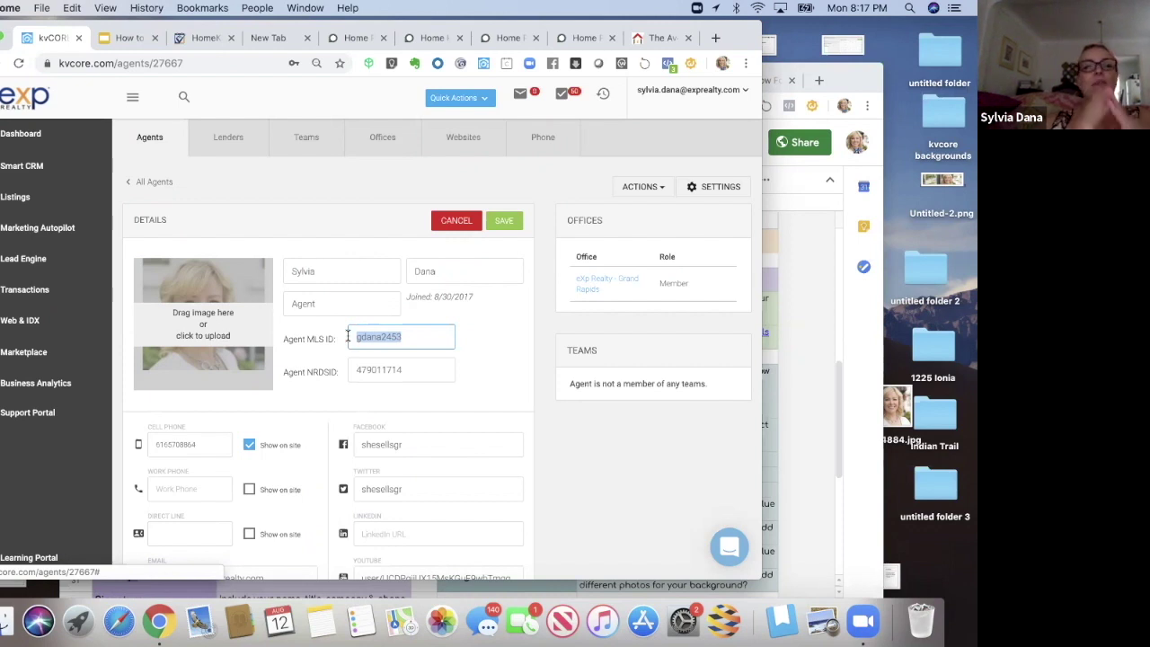
{"action": "left_click", "coordinate": [470, 348]}
{"action": "double_click", "coordinate": [363, 370]}
{"action": "left_click", "coordinate": [422, 341]}
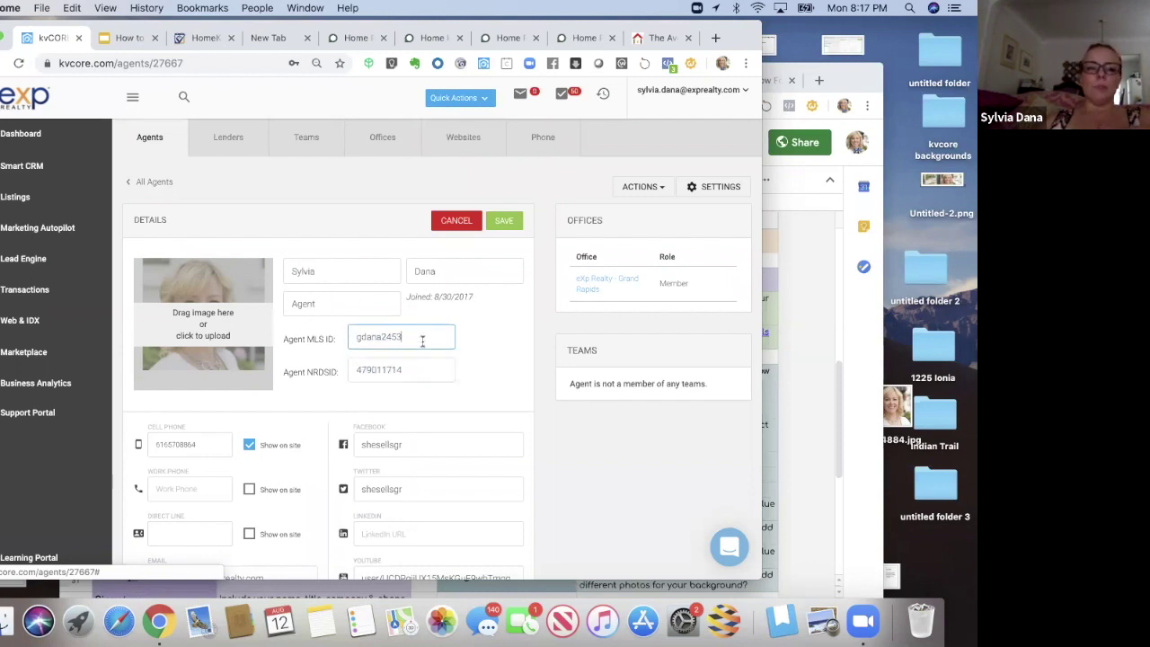
{"action": "double_click", "coordinate": [353, 336]}
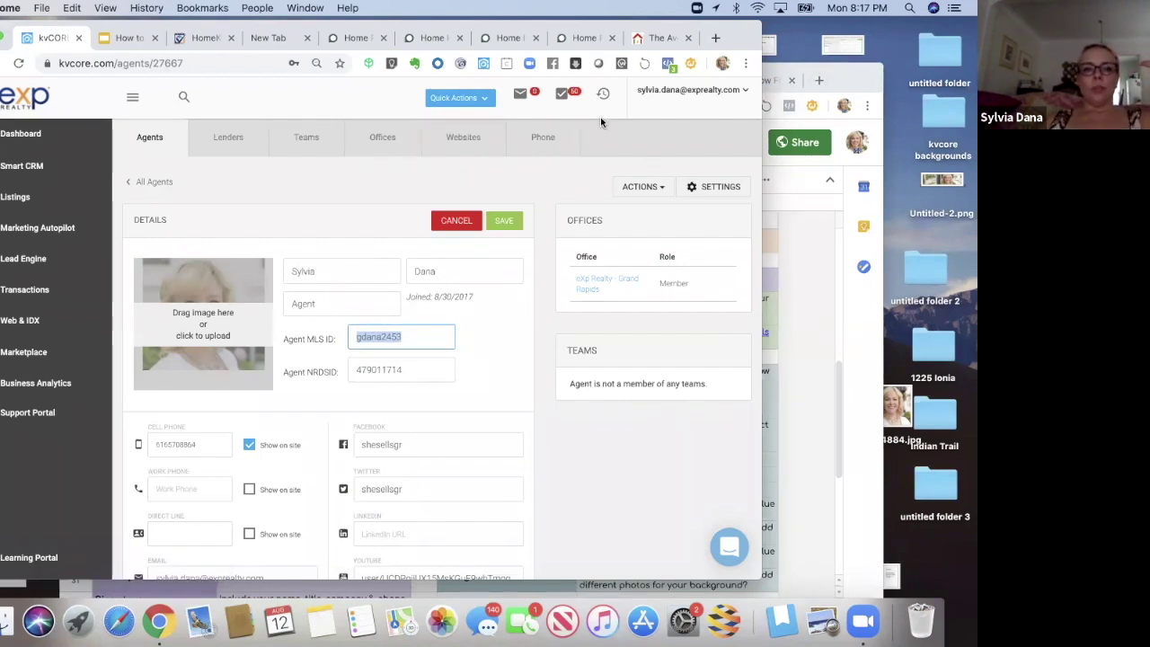
{"action": "left_click", "coordinate": [834, 71]}
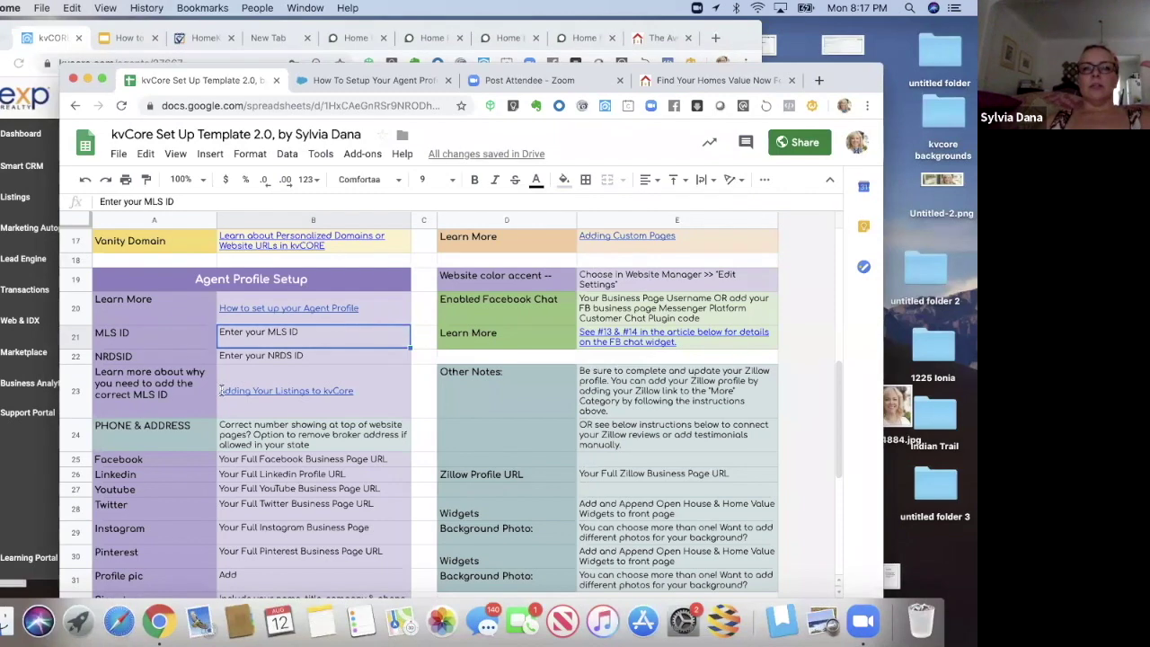
Step: Go from the home value page to the live agent website's home page
{"action": "left_click", "coordinate": [676, 81]}
{"action": "left_click", "coordinate": [174, 184]}
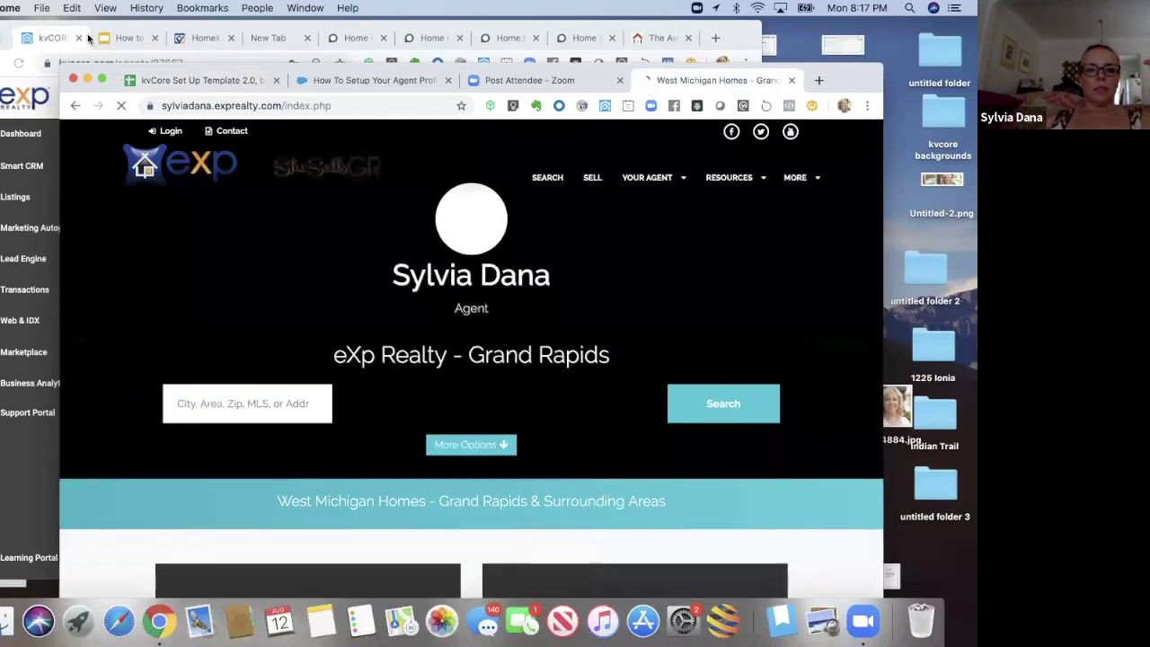
{"action": "left_click_drag", "start_coordinate": [116, 71], "coordinate": [88, 34]}
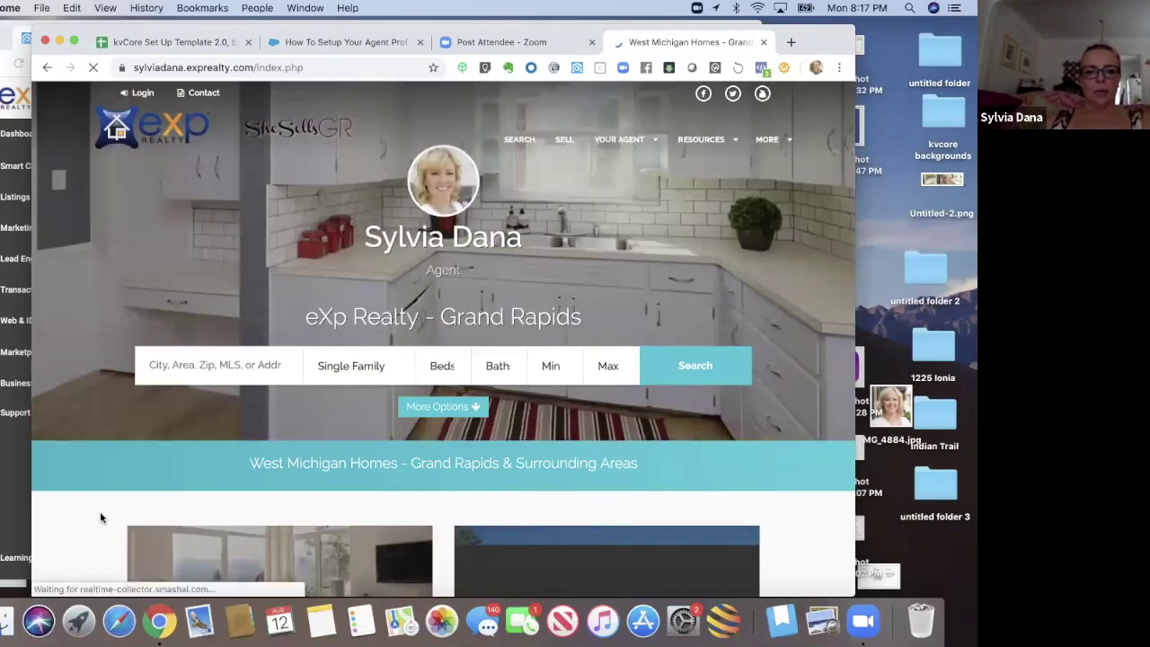
Step: Scroll the home page past the testimonials to My Listings, then place it beside the kvCORE profile
{"action": "scroll", "coordinate": [101, 517], "scroll_direction": "down", "scroll_amount": 1}
{"action": "scroll", "coordinate": [100, 518], "scroll_direction": "down", "scroll_amount": 5}
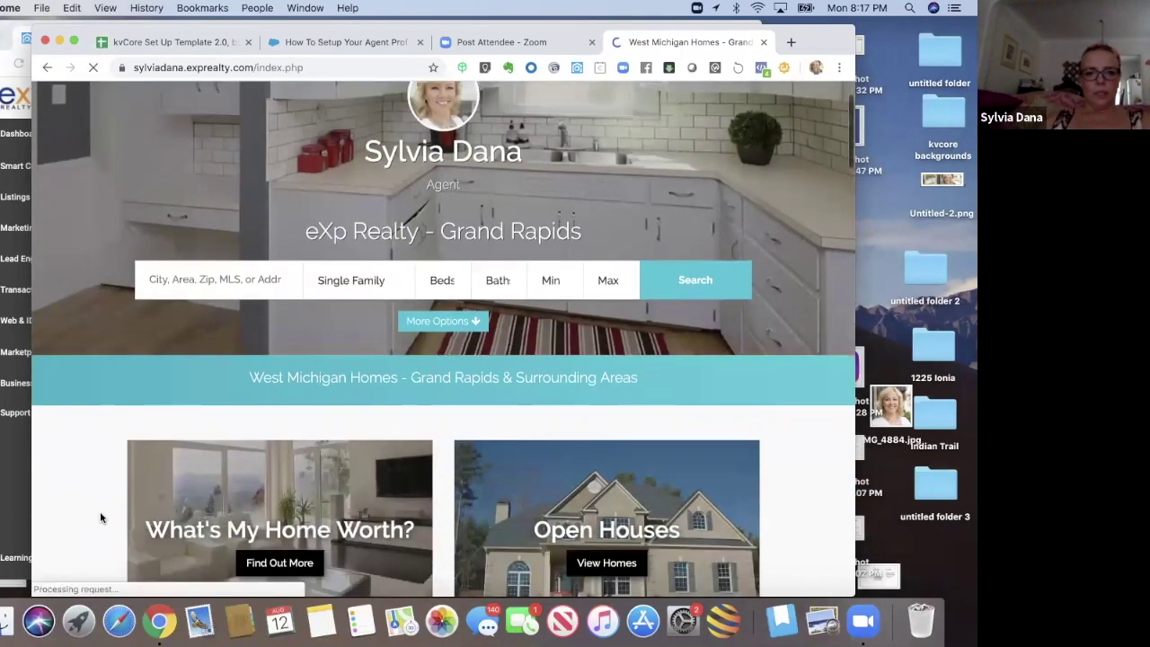
{"action": "scroll", "coordinate": [100, 516], "scroll_direction": "down", "scroll_amount": 7}
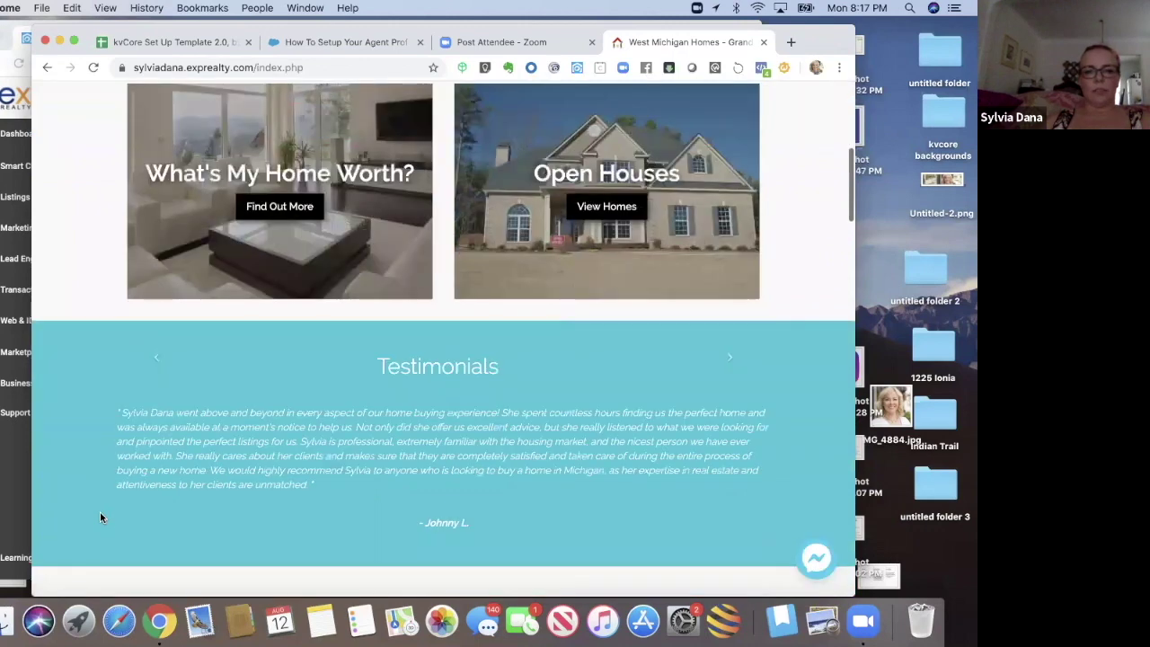
{"action": "scroll", "coordinate": [99, 517], "scroll_direction": "down", "scroll_amount": 3}
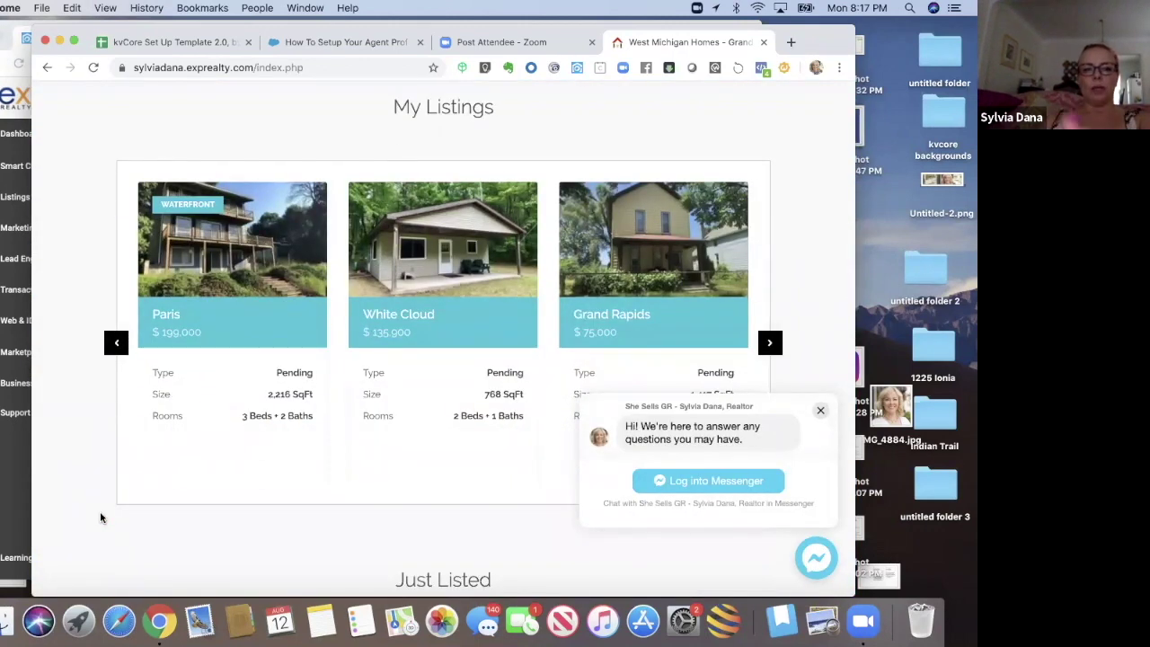
{"action": "scroll", "coordinate": [100, 517], "scroll_direction": "down", "scroll_amount": 1}
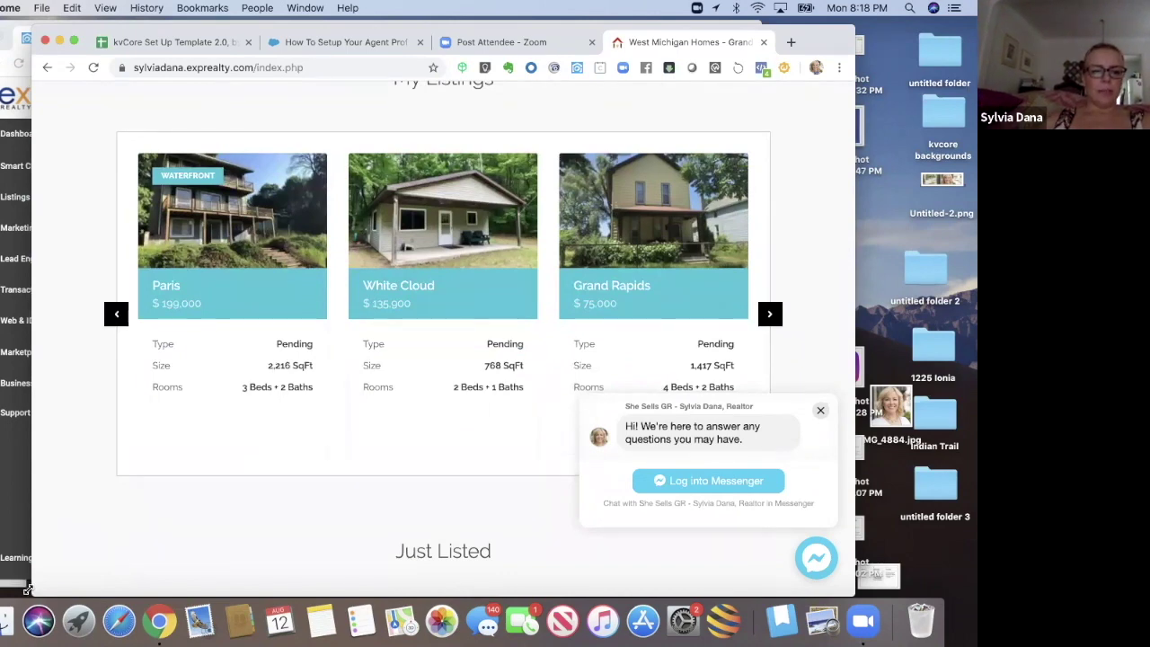
{"action": "left_click_drag", "start_coordinate": [33, 594], "coordinate": [36, 547]}
{"action": "left_click", "coordinate": [66, 508]}
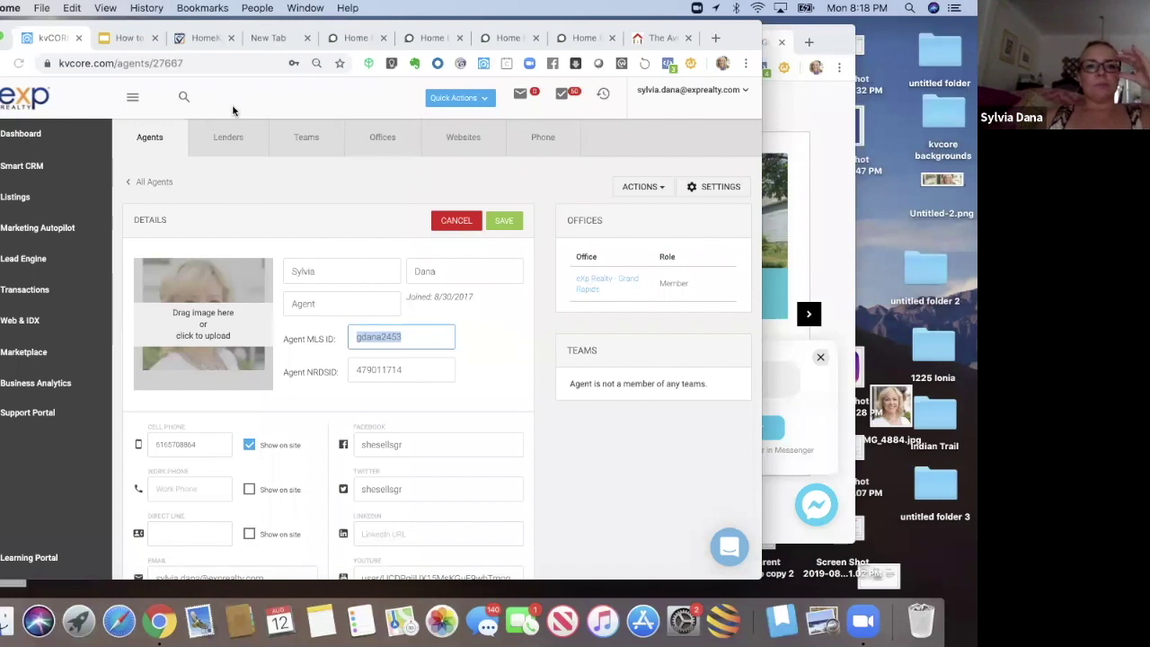
Step: Scroll the profile form down to the Website field, then return to the website's My Listings section
{"action": "left_click", "coordinate": [498, 336]}
{"action": "scroll", "coordinate": [500, 339], "scroll_direction": "down", "scroll_amount": 1}
{"action": "scroll", "coordinate": [499, 339], "scroll_direction": "down", "scroll_amount": 5}
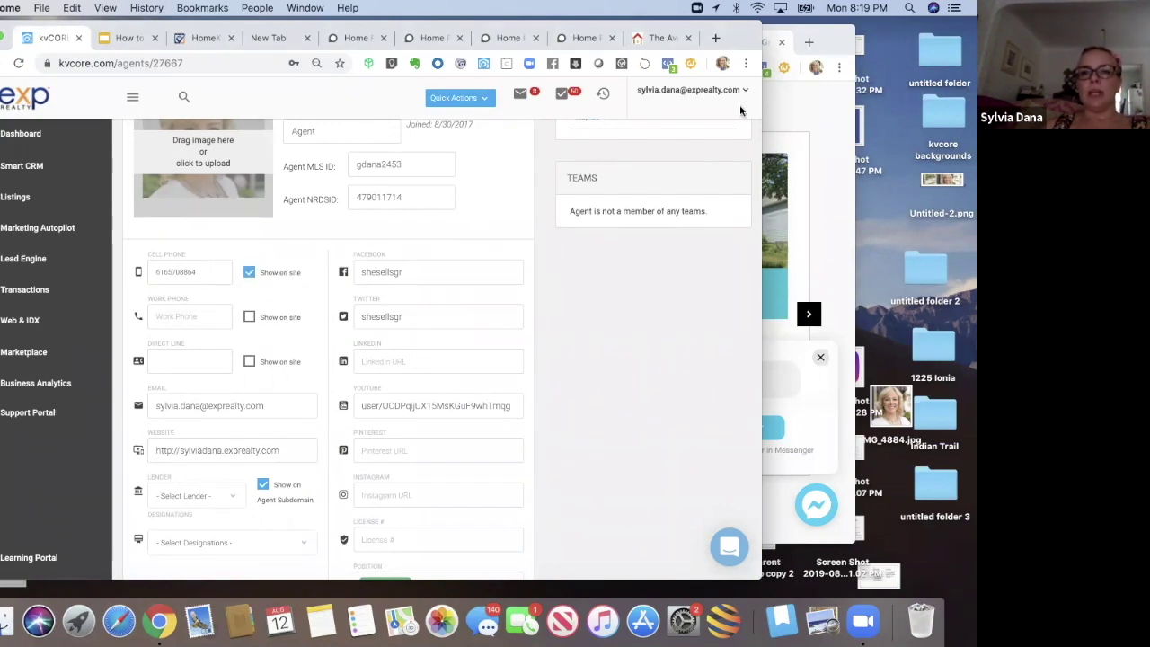
{"action": "key", "text": "super+grave"}
{"action": "scroll", "coordinate": [739, 104], "scroll_direction": "up", "scroll_amount": 4}
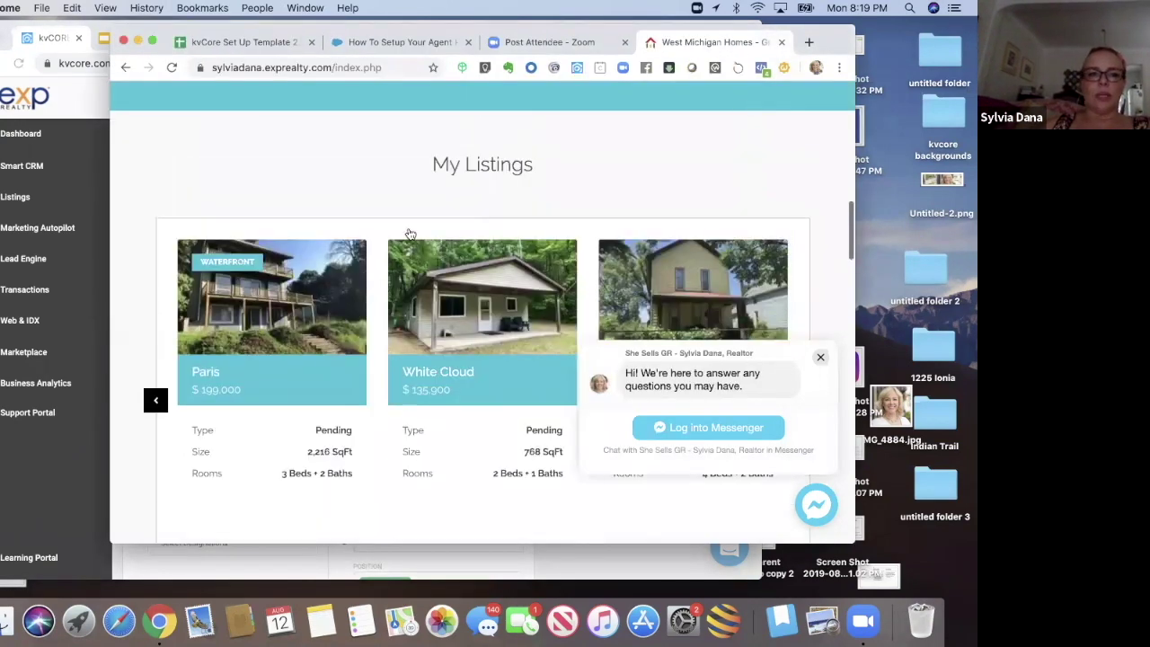
Step: Open the Paris listing and sign in with Google, skipping the cell number prompts
{"action": "left_click", "coordinate": [313, 291]}
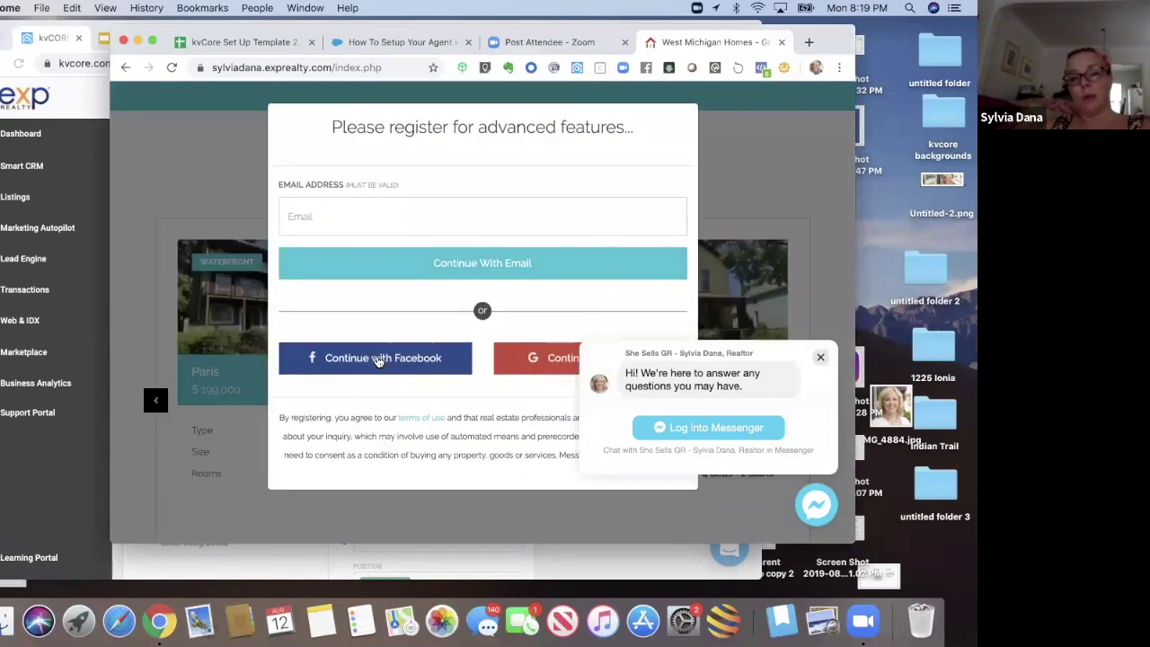
{"action": "left_click", "coordinate": [377, 359]}
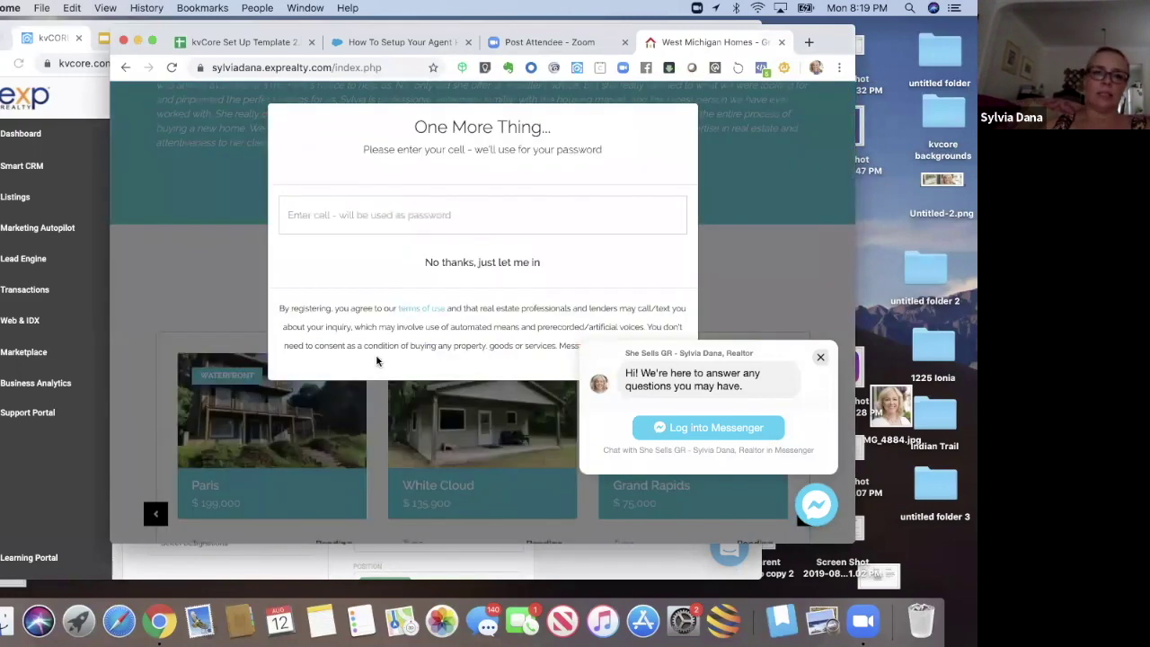
{"action": "left_click", "coordinate": [470, 263]}
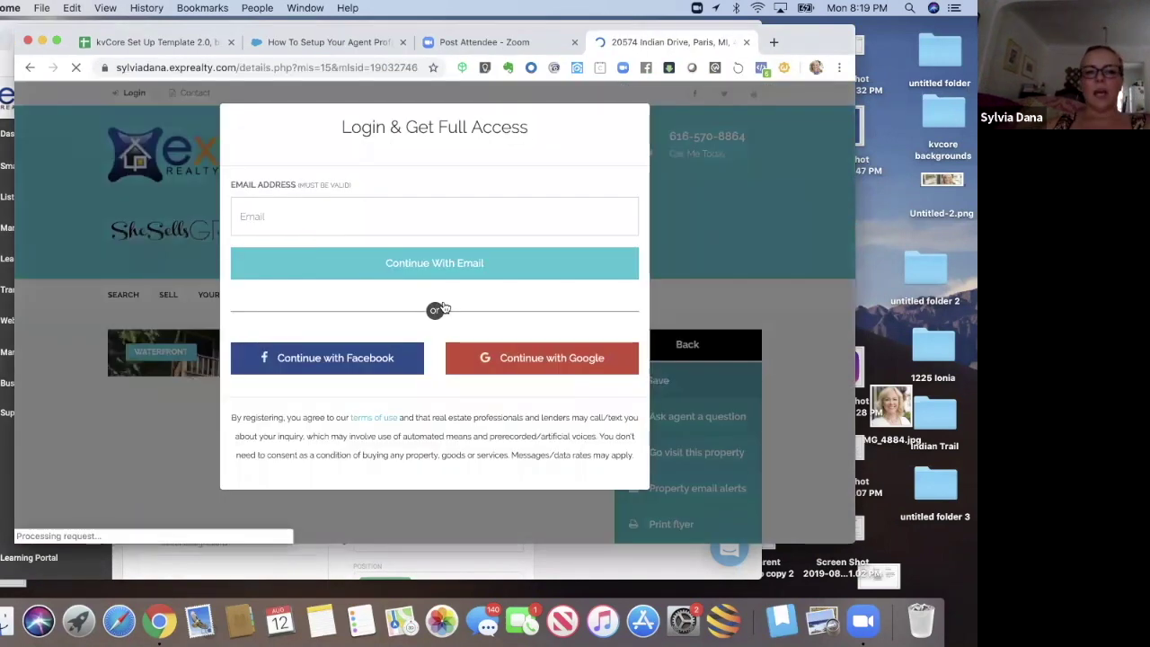
{"action": "left_click", "coordinate": [496, 369]}
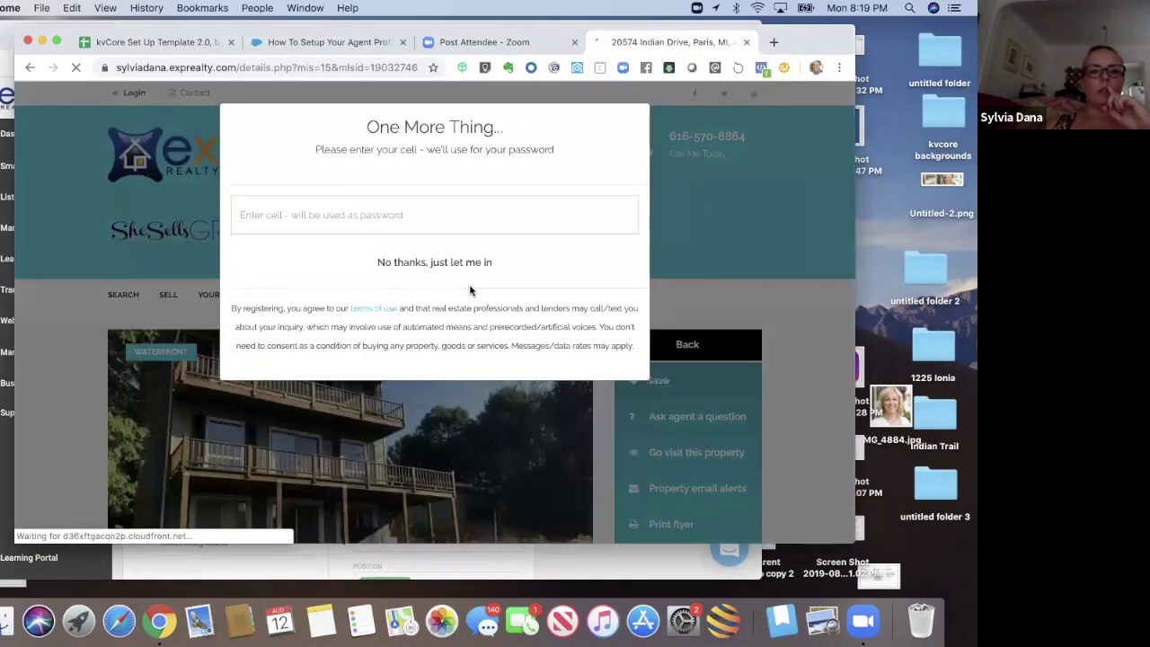
{"action": "left_click", "coordinate": [421, 265]}
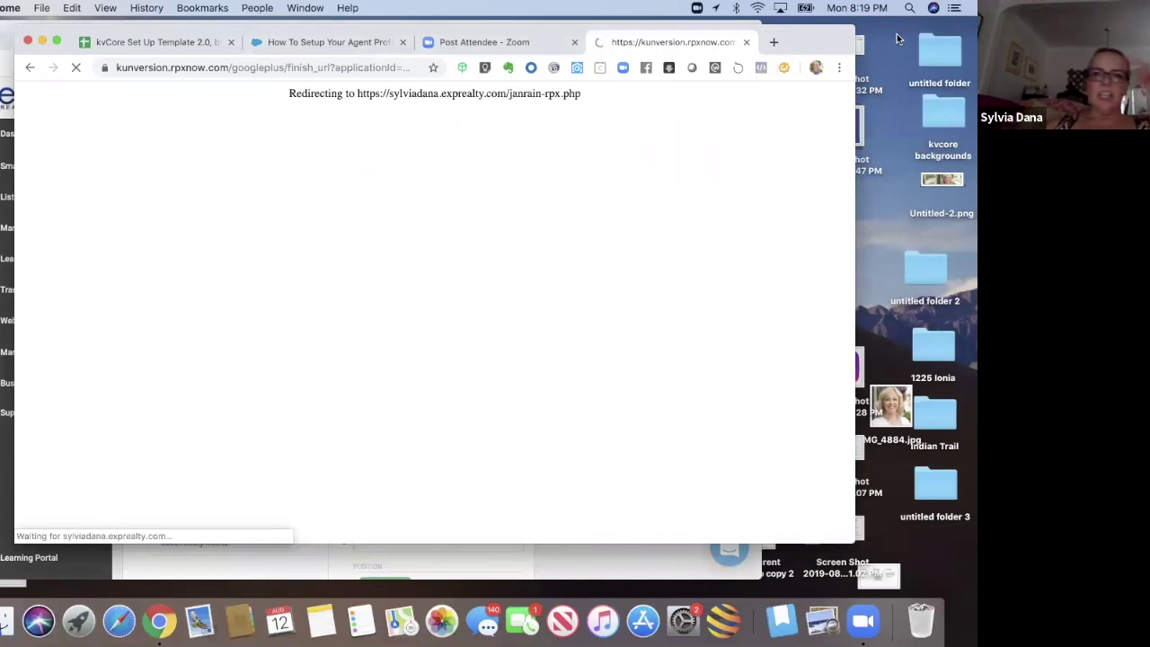
{"action": "left_click_drag", "start_coordinate": [816, 39], "coordinate": [810, 68]}
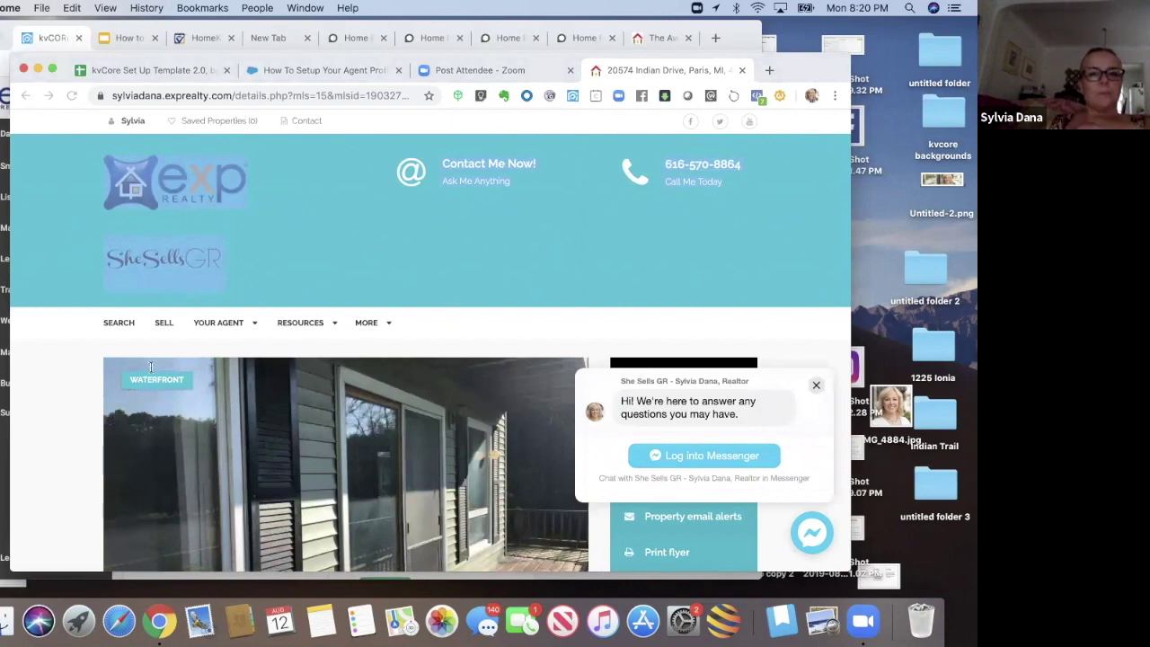
{"action": "key", "text": "super+grave"}
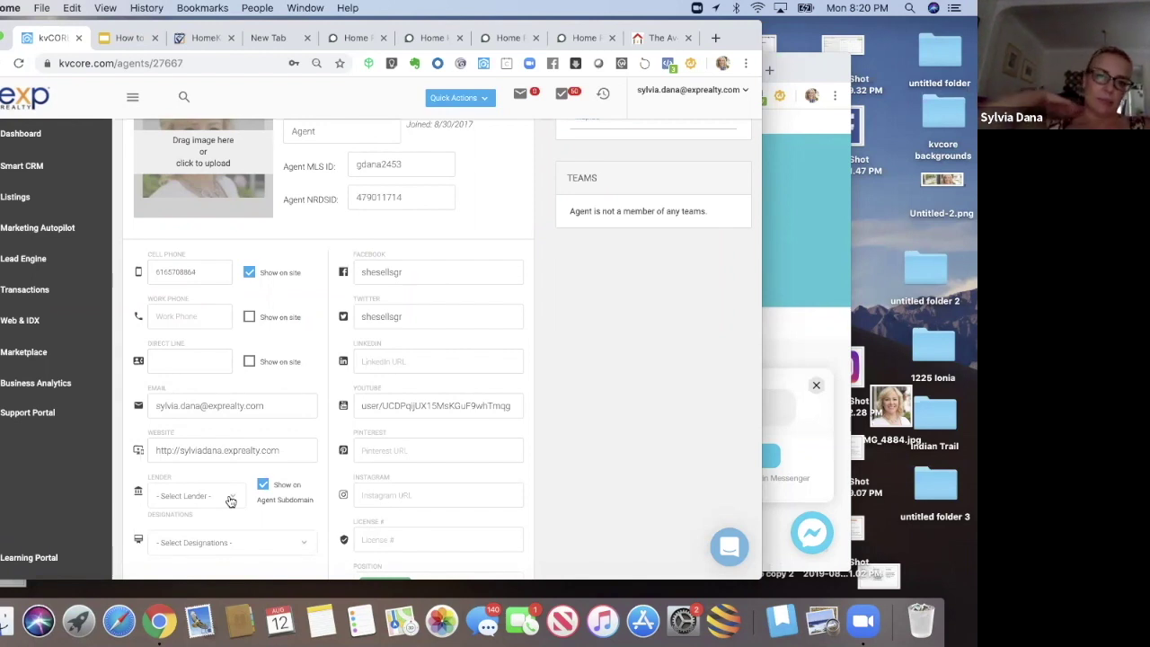
{"action": "left_click", "coordinate": [438, 272]}
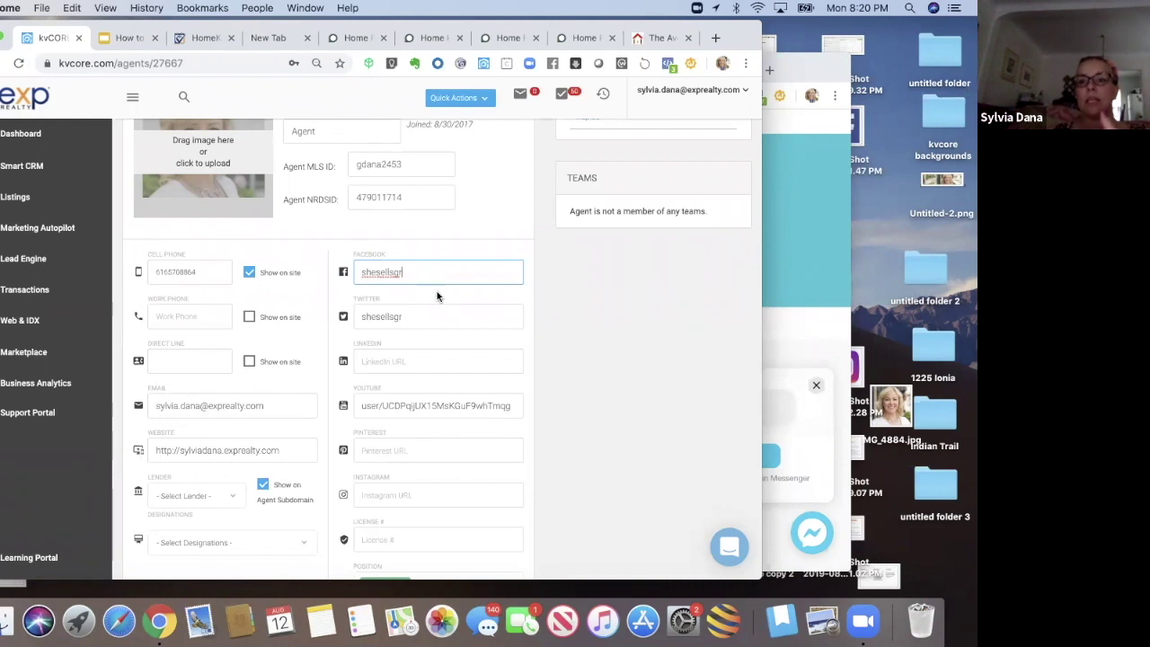
{"action": "left_click_drag", "start_coordinate": [401, 273], "coordinate": [342, 276]}
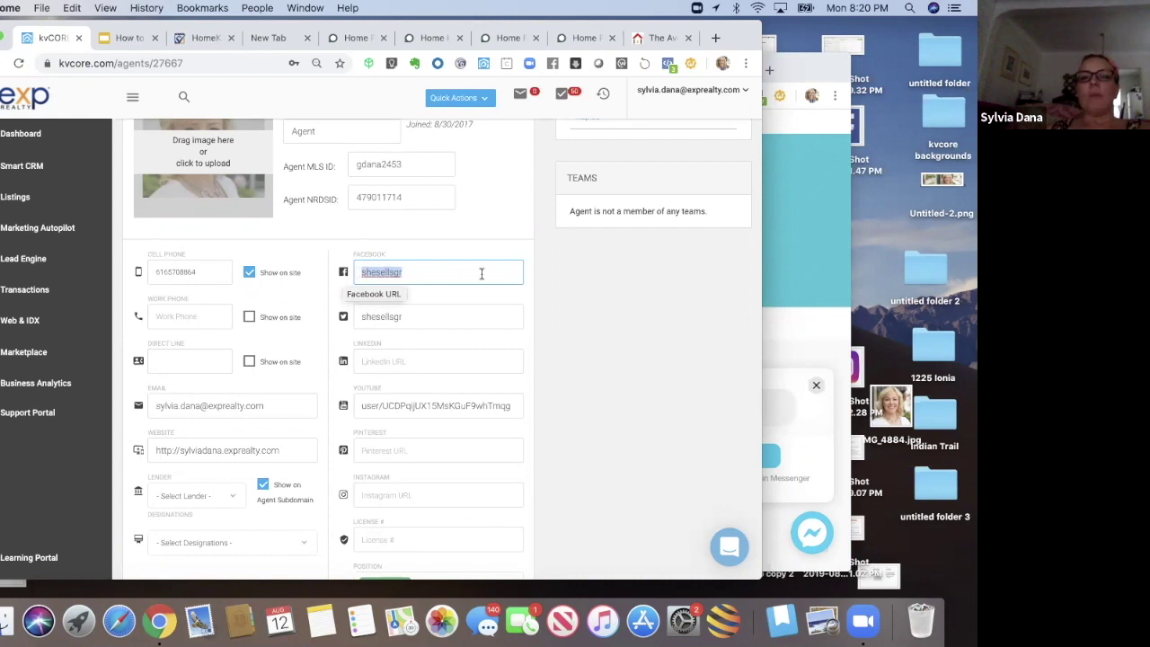
{"action": "left_click", "coordinate": [504, 257]}
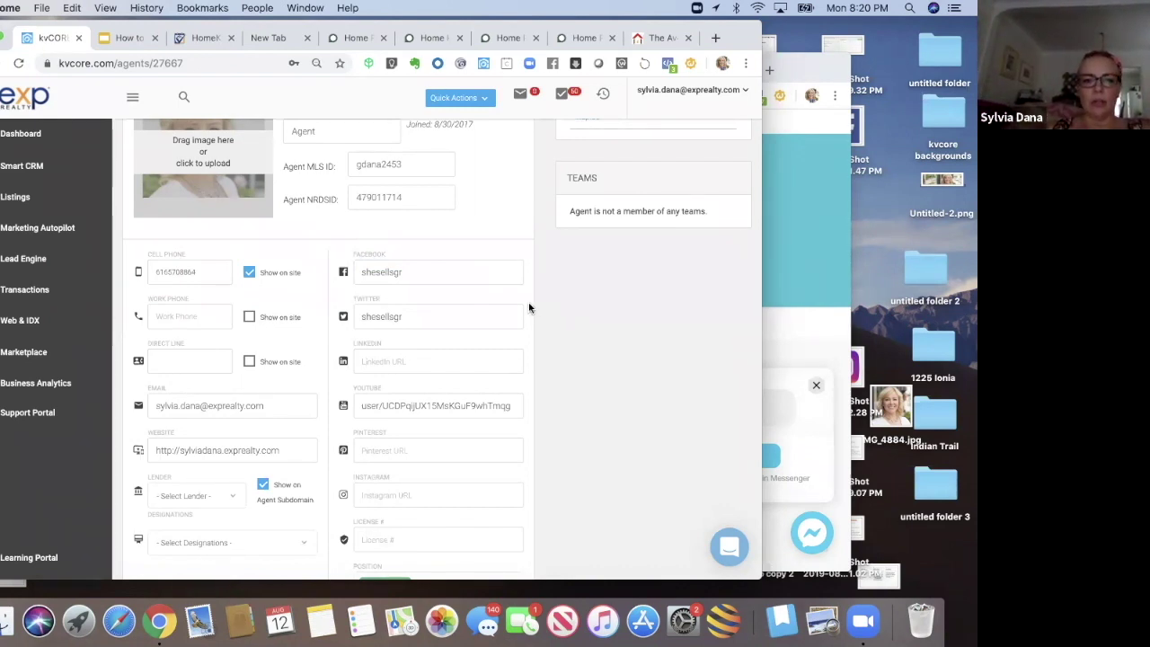
{"action": "scroll", "coordinate": [529, 307], "scroll_direction": "down", "scroll_amount": 5}
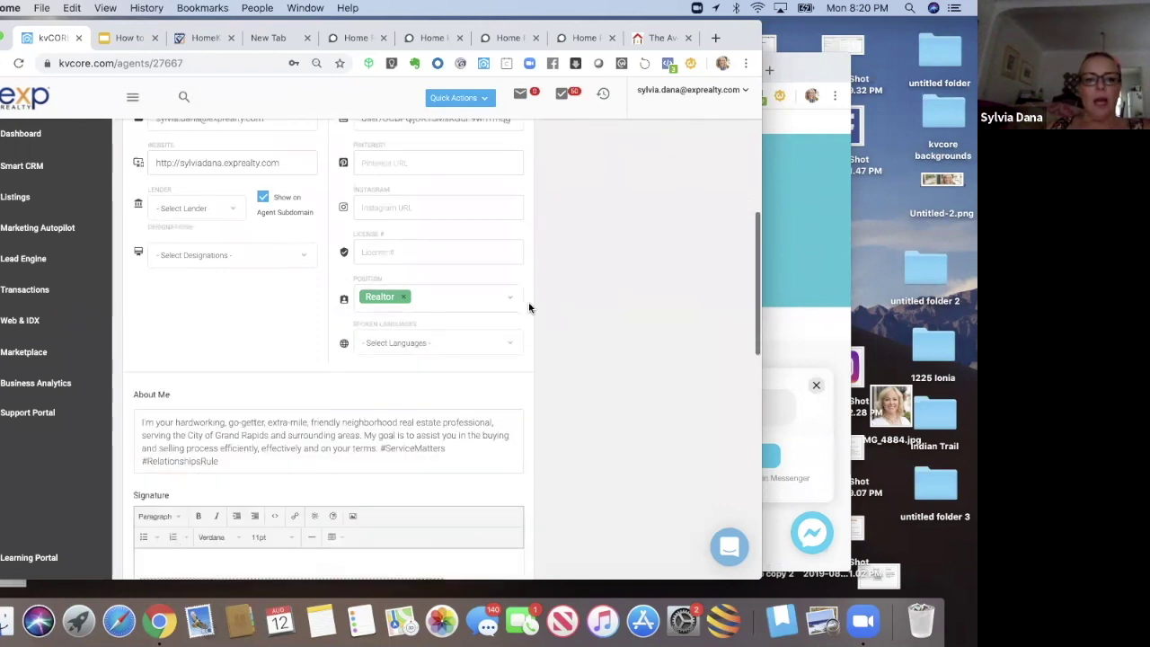
{"action": "scroll", "coordinate": [529, 306], "scroll_direction": "down", "scroll_amount": 3}
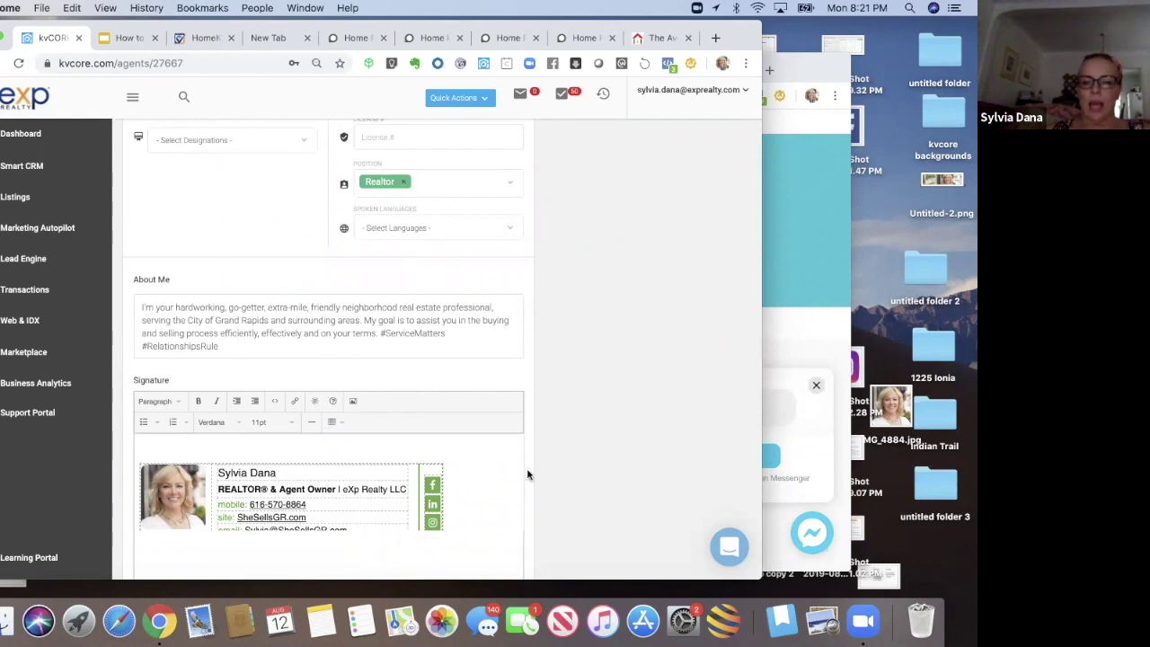
{"action": "scroll", "coordinate": [527, 474], "scroll_direction": "down", "scroll_amount": 2}
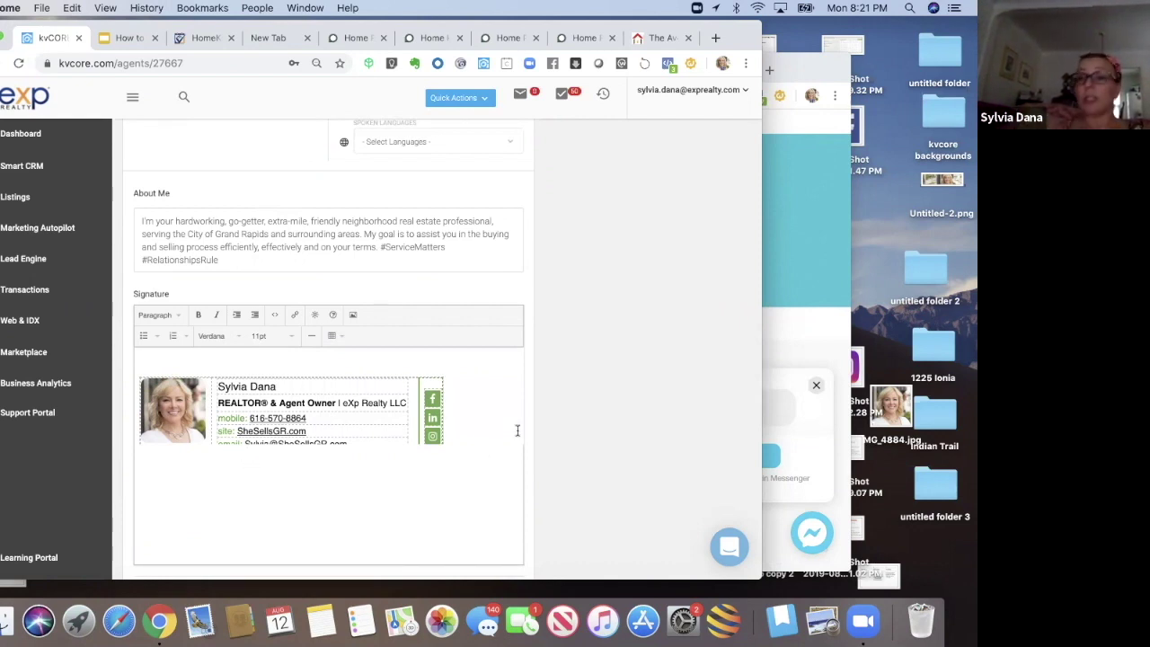
{"action": "scroll", "coordinate": [542, 433], "scroll_direction": "down", "scroll_amount": 5}
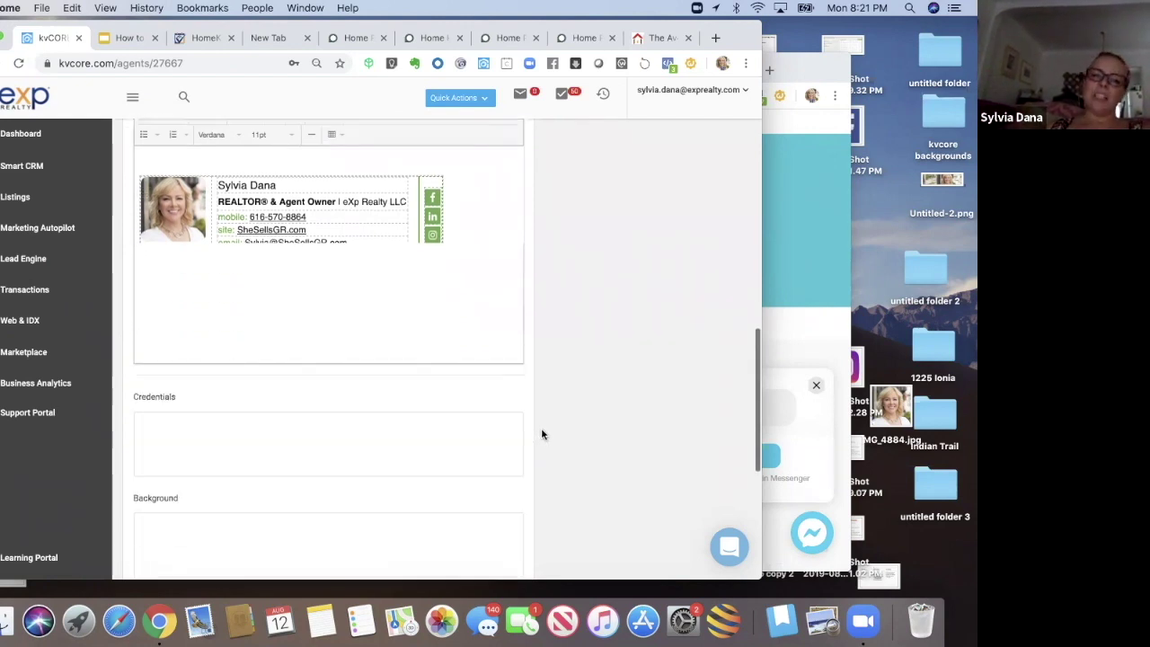
{"action": "scroll", "coordinate": [541, 434], "scroll_direction": "down", "scroll_amount": 3}
{"action": "scroll", "coordinate": [541, 434], "scroll_direction": "down", "scroll_amount": 6}
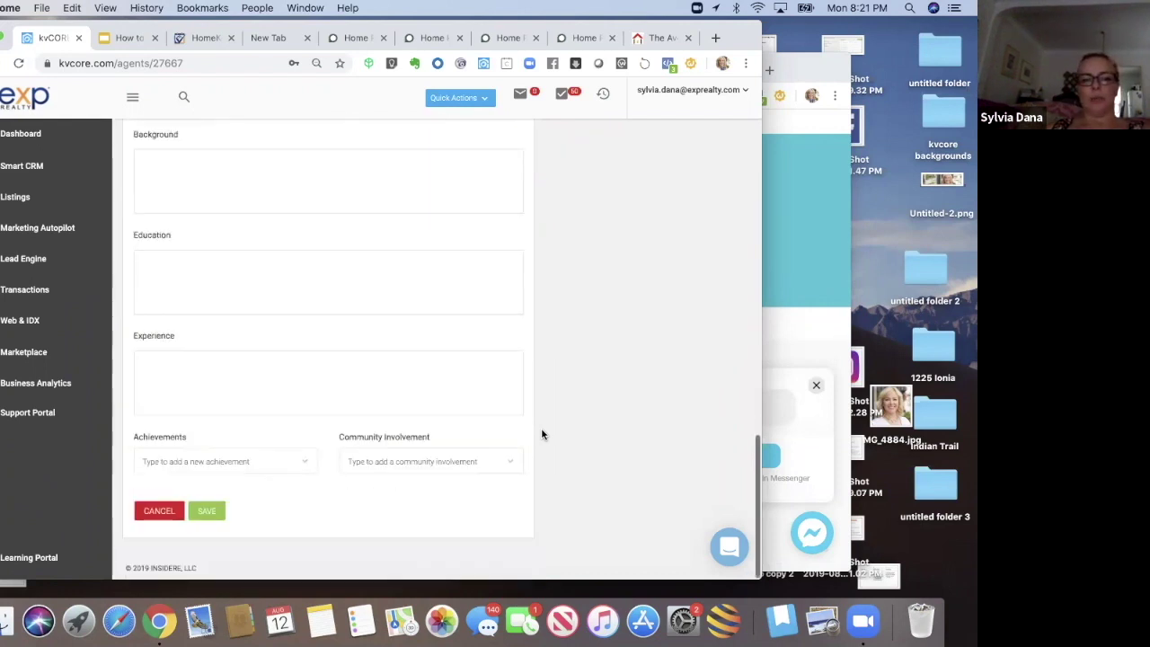
{"action": "scroll", "coordinate": [541, 433], "scroll_direction": "up", "scroll_amount": 1}
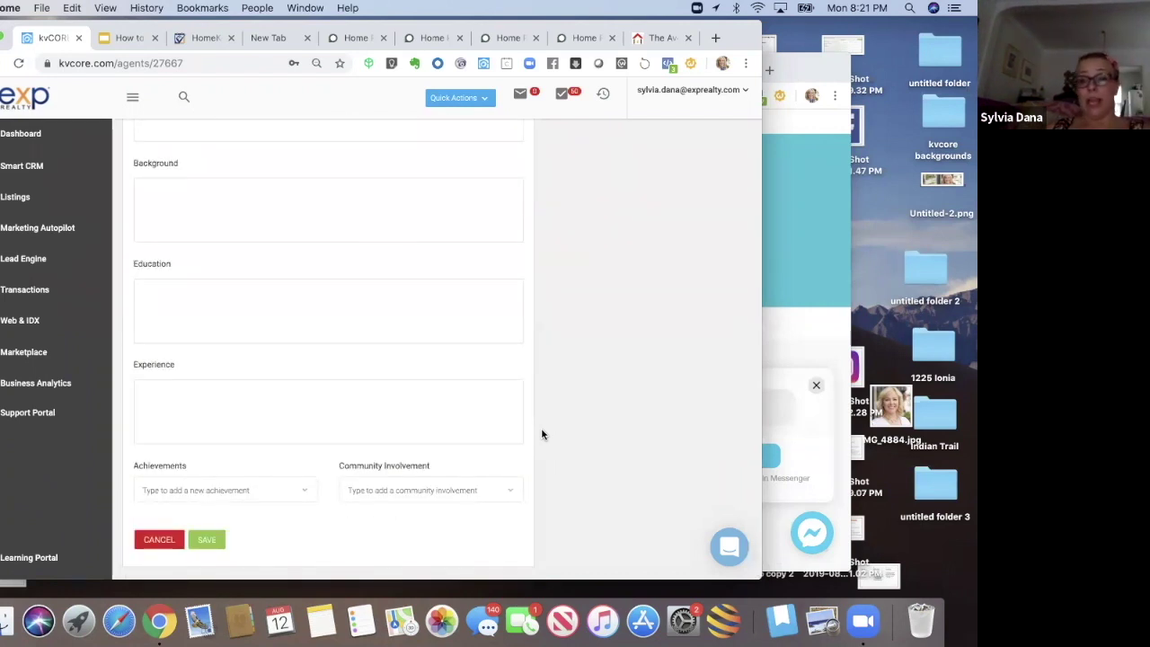
{"action": "scroll", "coordinate": [542, 434], "scroll_direction": "up", "scroll_amount": 6}
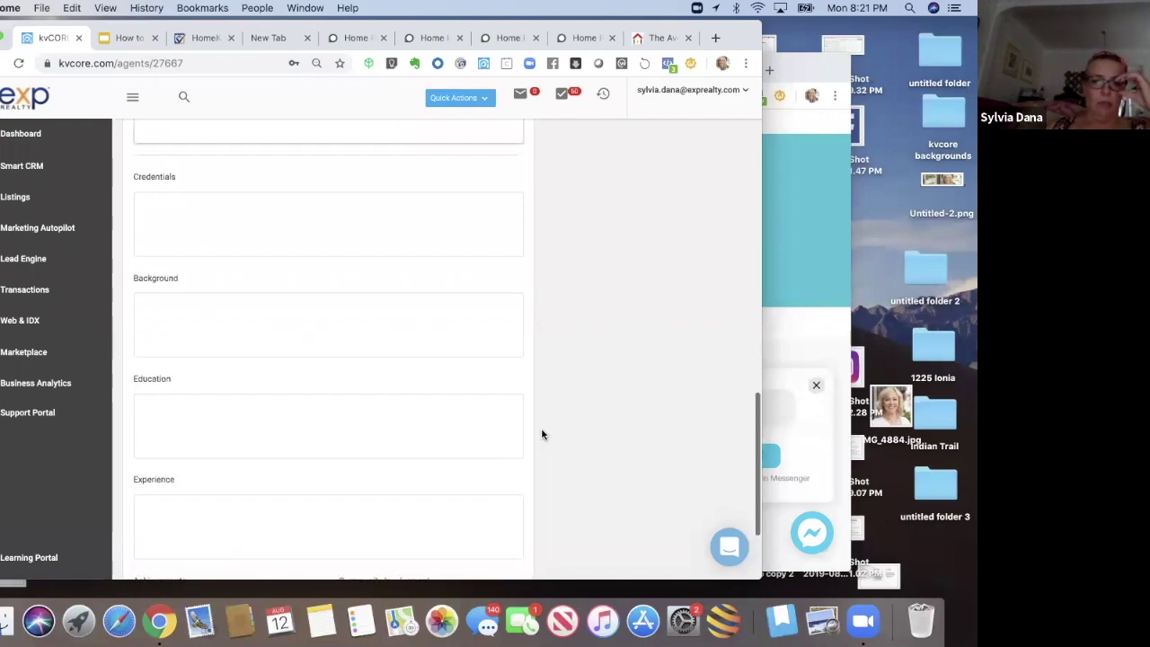
{"action": "scroll", "coordinate": [541, 433], "scroll_direction": "up", "scroll_amount": 15}
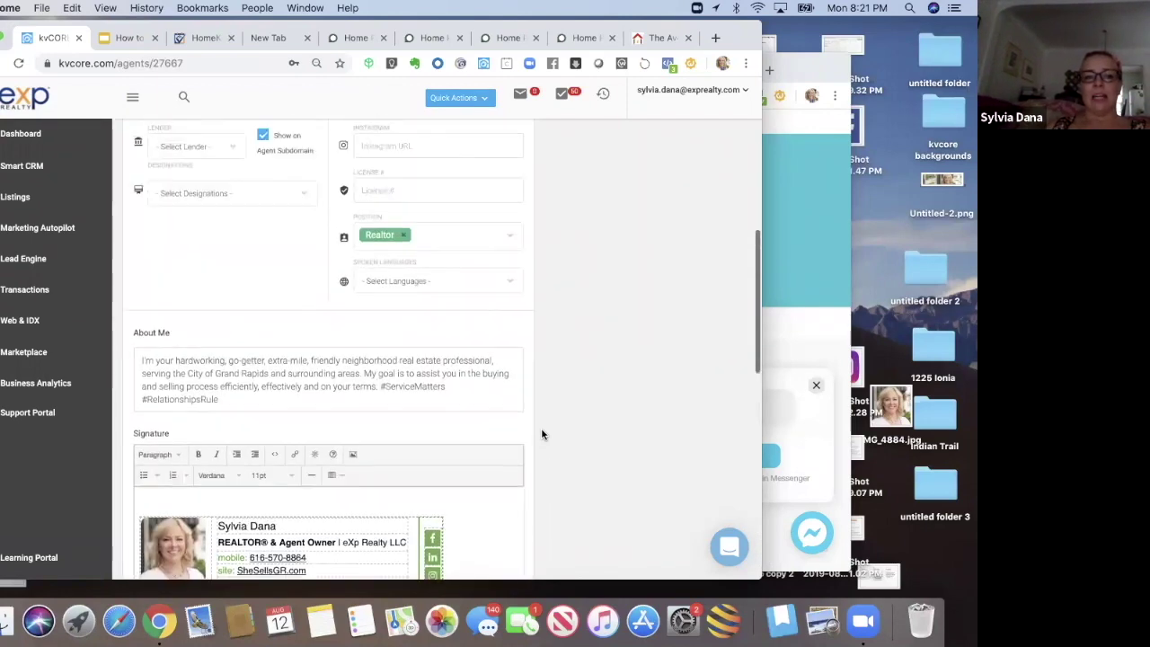
{"action": "scroll", "coordinate": [540, 427], "scroll_direction": "up", "scroll_amount": 3}
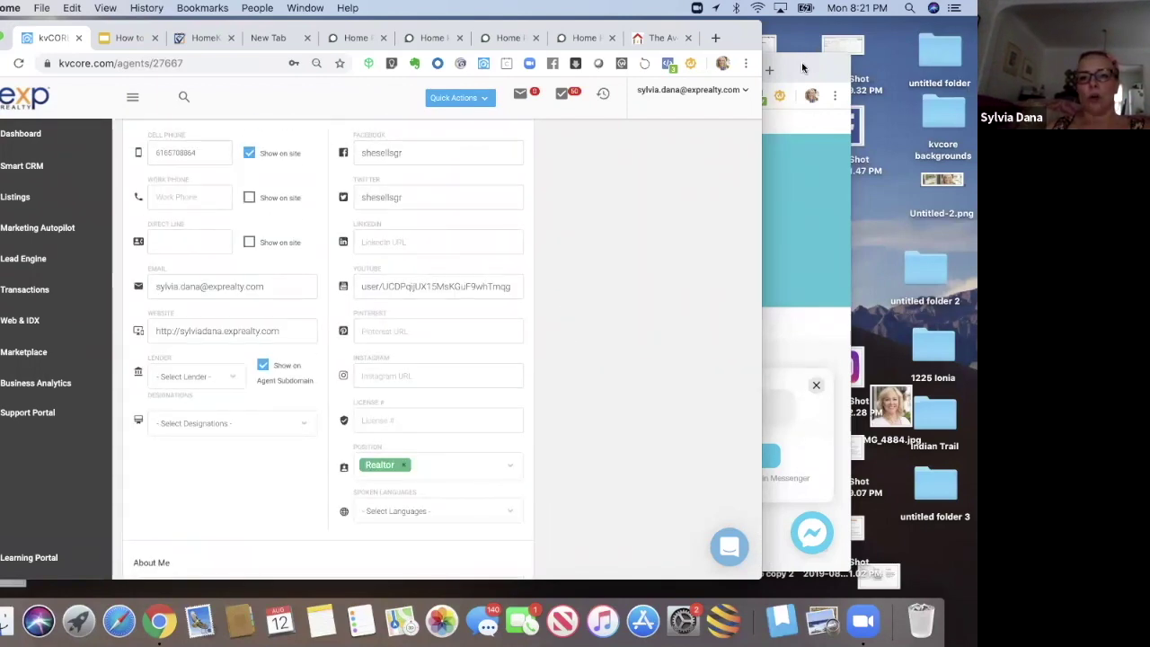
{"action": "key", "text": "super+grave"}
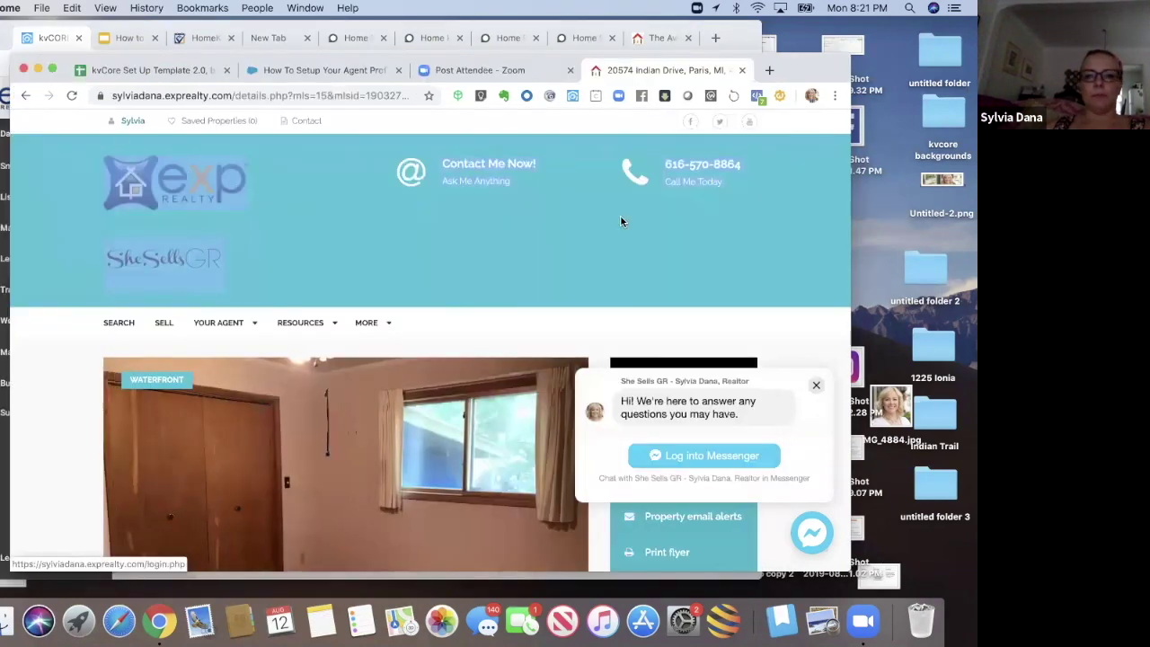
Step: Check the website's Your Agent > Agent Profile page About text, then return to the setup template
{"action": "mouse_move", "coordinate": [231, 326]}
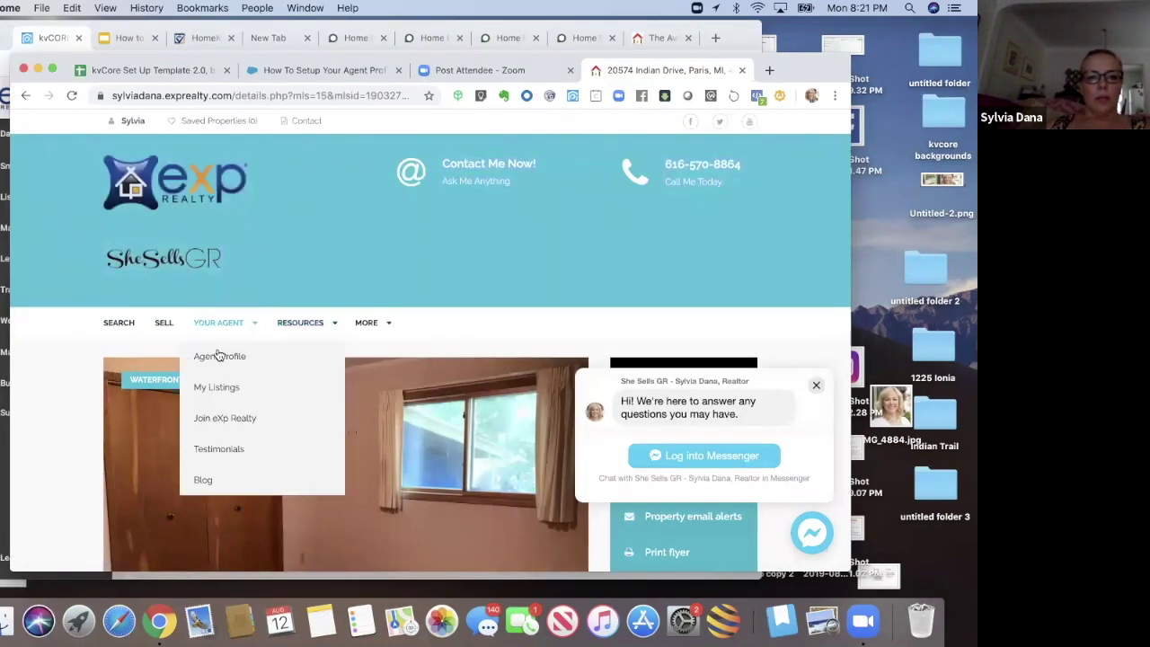
{"action": "left_click", "coordinate": [216, 355]}
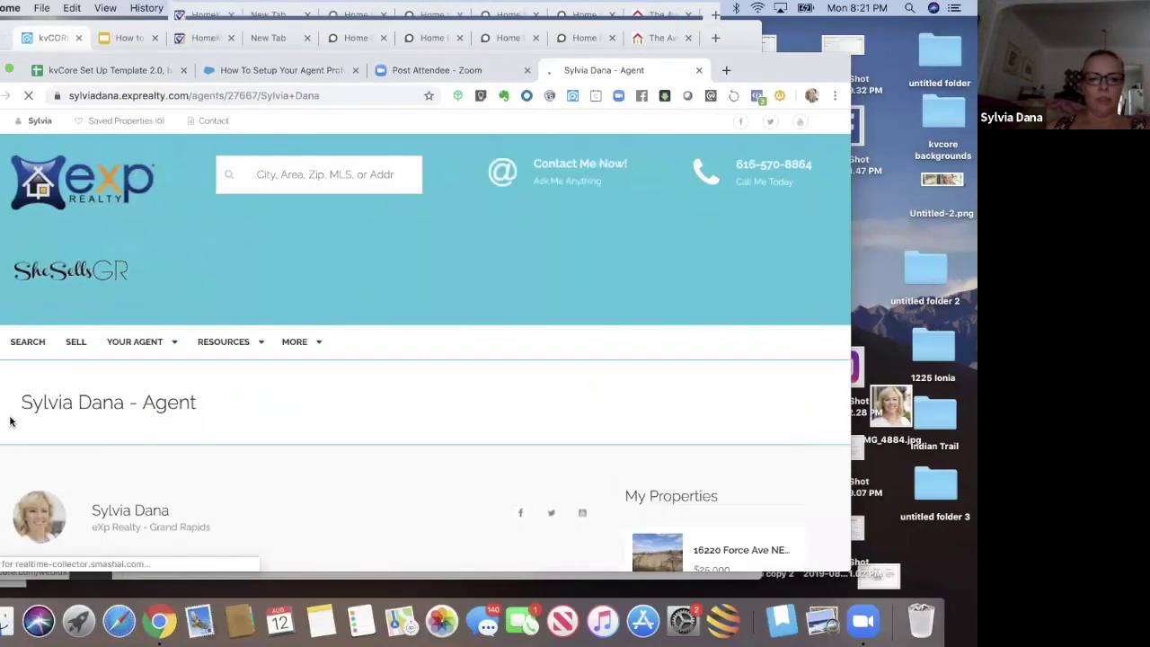
{"action": "scroll", "coordinate": [364, 384], "scroll_direction": "down", "scroll_amount": 5}
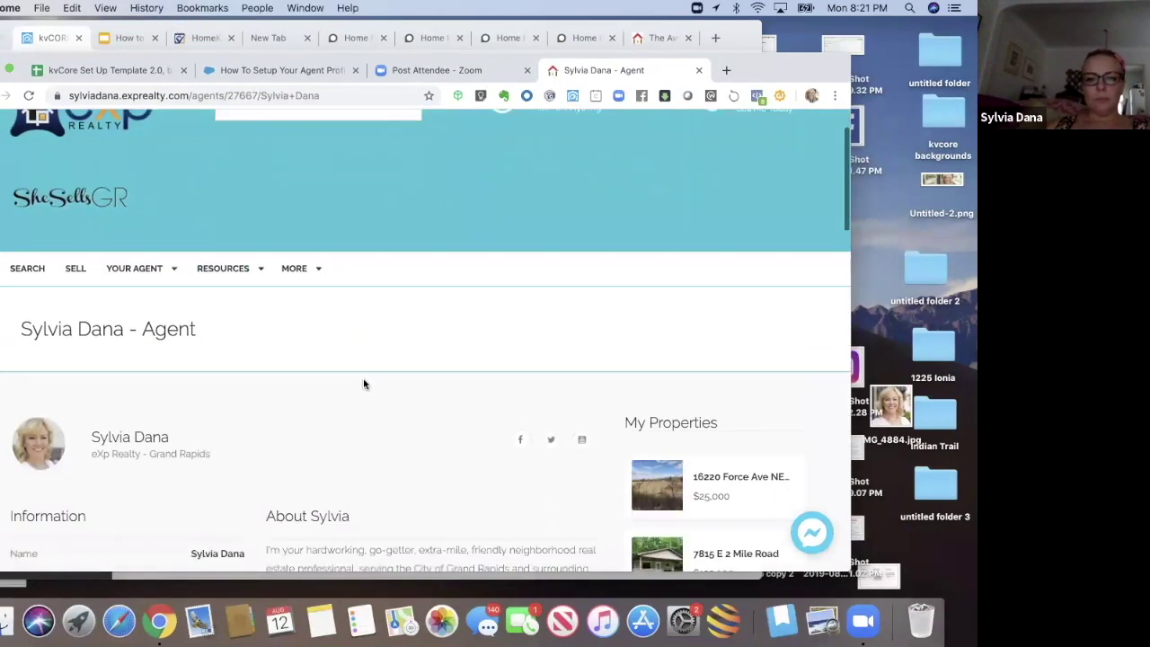
{"action": "scroll", "coordinate": [363, 378], "scroll_direction": "down", "scroll_amount": 10}
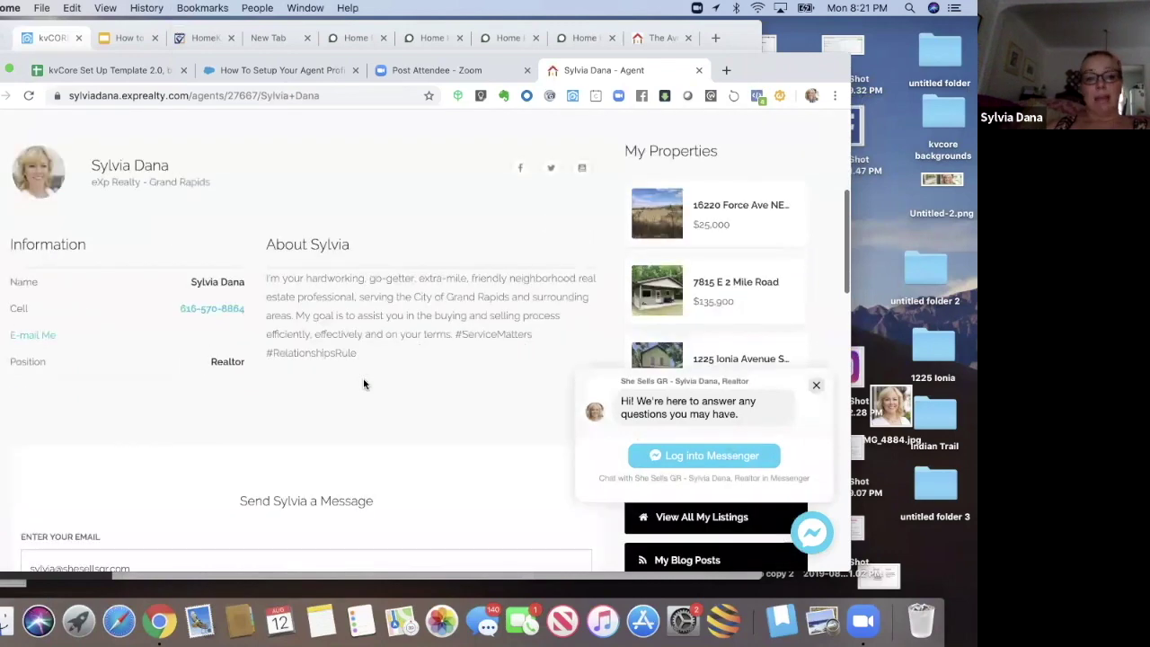
{"action": "scroll", "coordinate": [363, 377], "scroll_direction": "up", "scroll_amount": 4}
{"action": "key", "text": "super+1"}
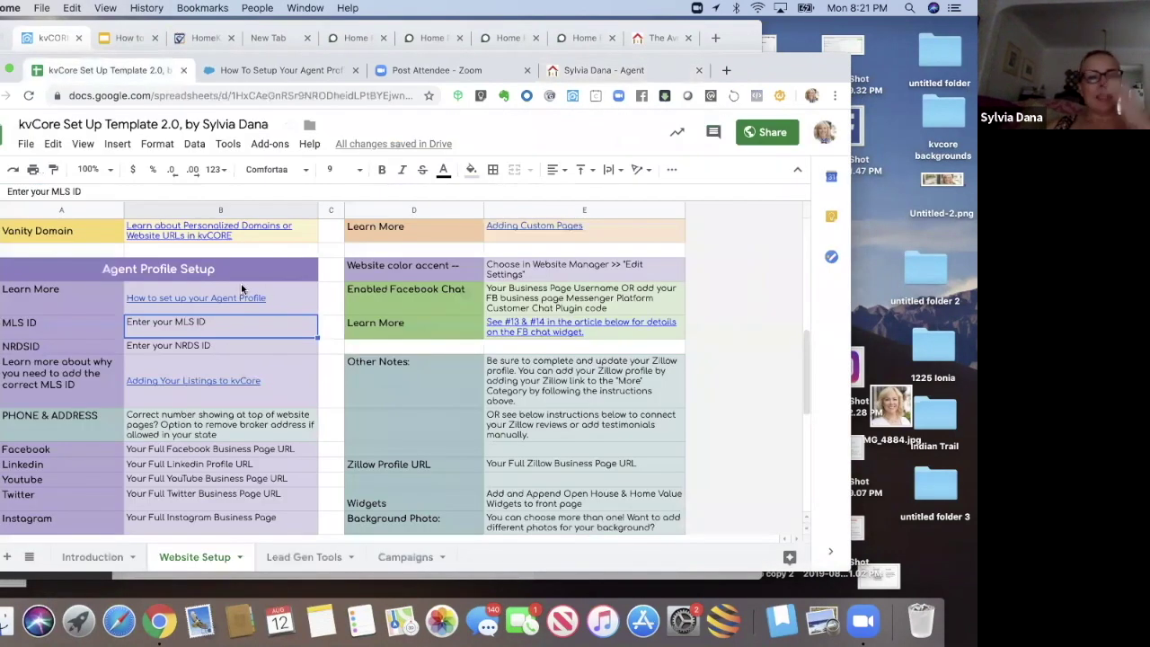
Step: Review column B guidance rows from MLS ID through Suggestions, Signature and Profile pic
{"action": "left_click", "coordinate": [270, 289]}
{"action": "key", "text": "Down"}
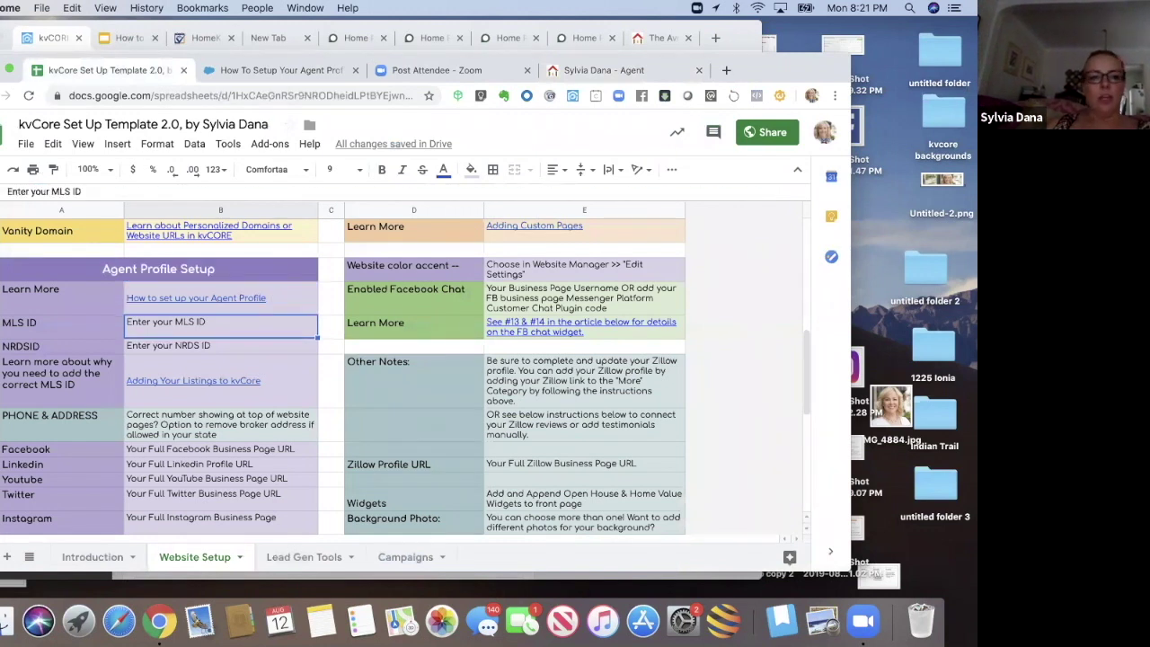
{"action": "key", "text": "Down"}
{"action": "key", "text": "Down"}
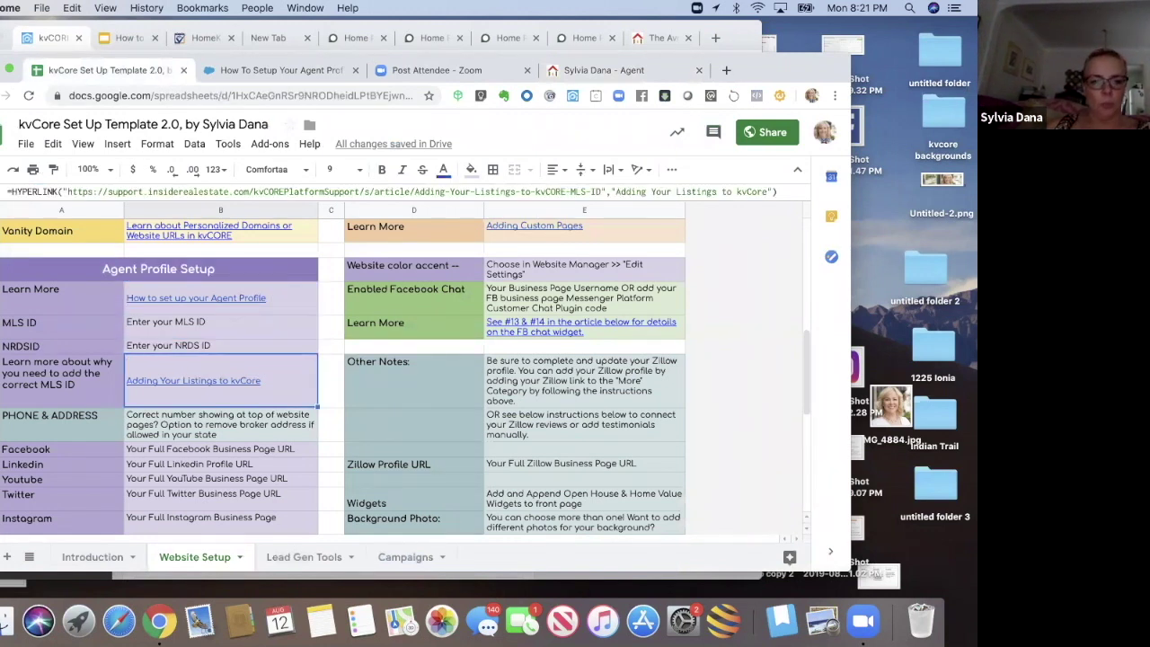
{"action": "key", "text": "Down"}
{"action": "key", "text": "Down"}
{"action": "key", "text": "Down"}
{"action": "key", "text": "Down"}
{"action": "key", "text": "Down"}
{"action": "key", "text": "Down"}
{"action": "key", "text": "Down"}
{"action": "key", "text": "Down"}
{"action": "key", "text": "Down"}
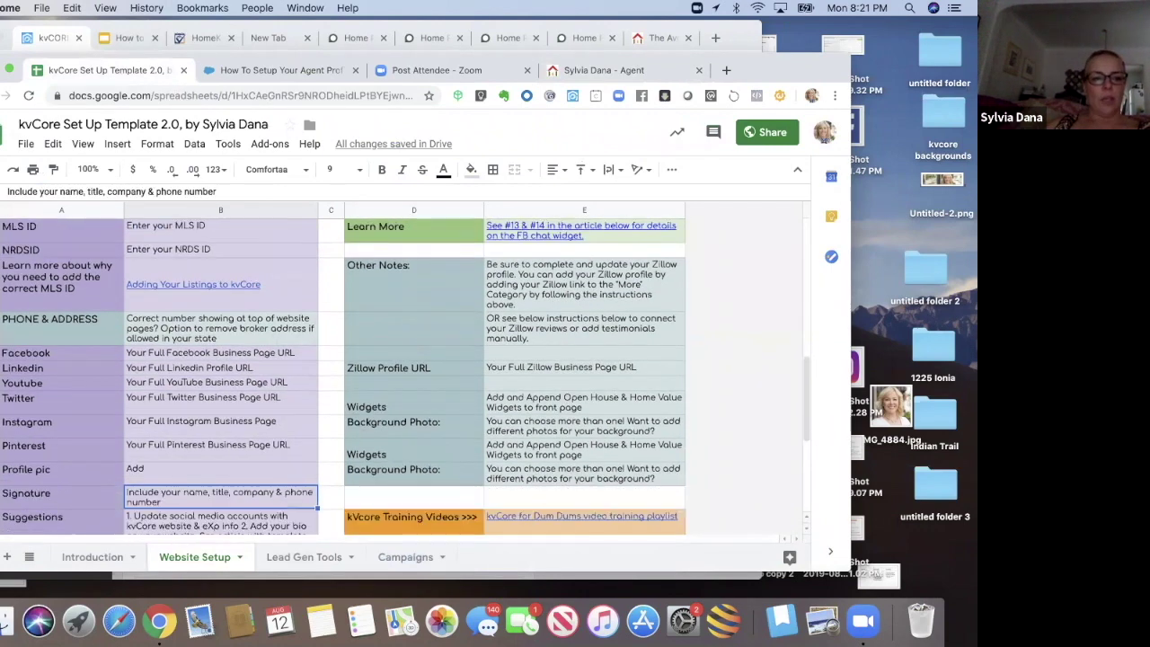
{"action": "key", "text": "Down"}
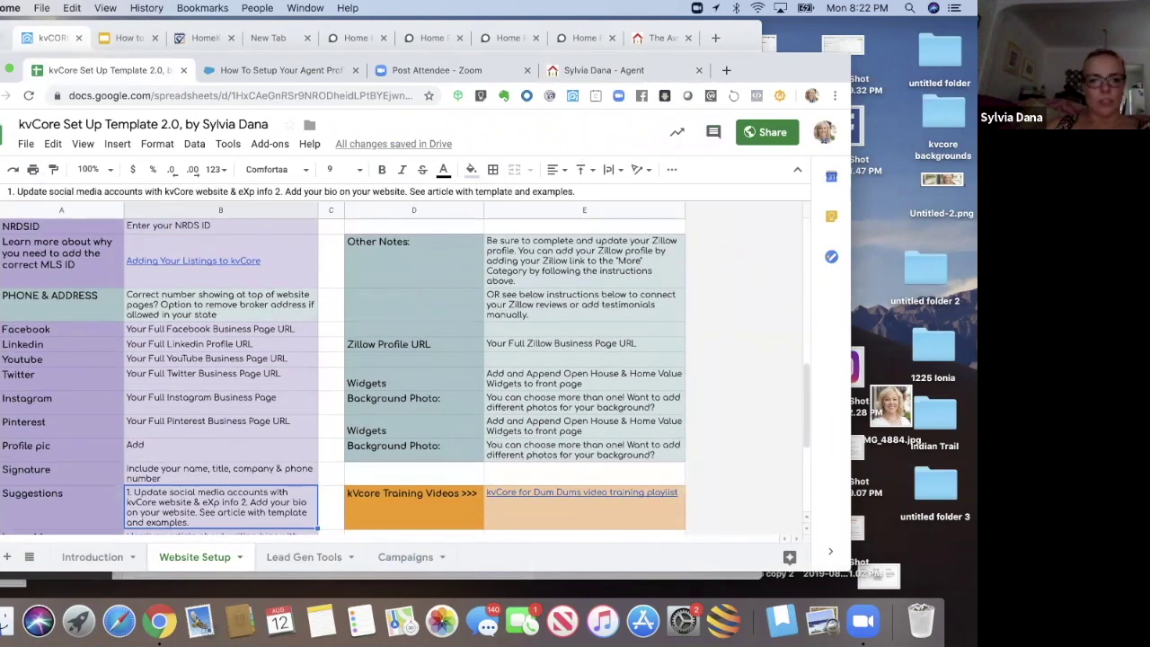
{"action": "key", "text": "Down"}
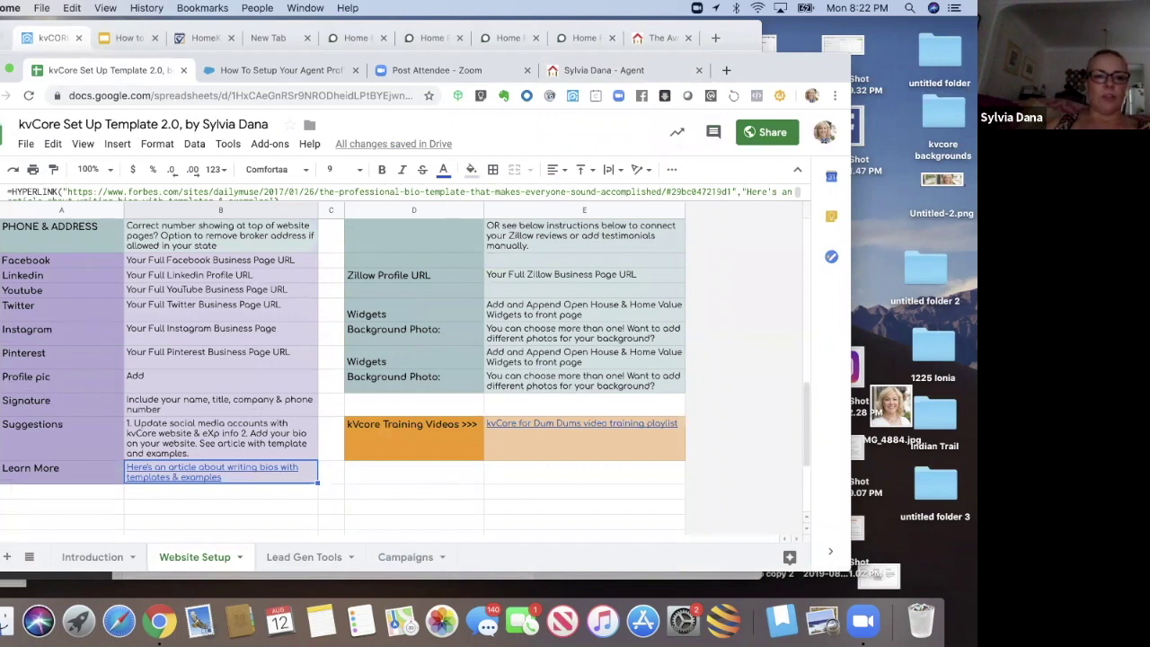
{"action": "key", "text": "Up"}
{"action": "key", "text": "Up"}
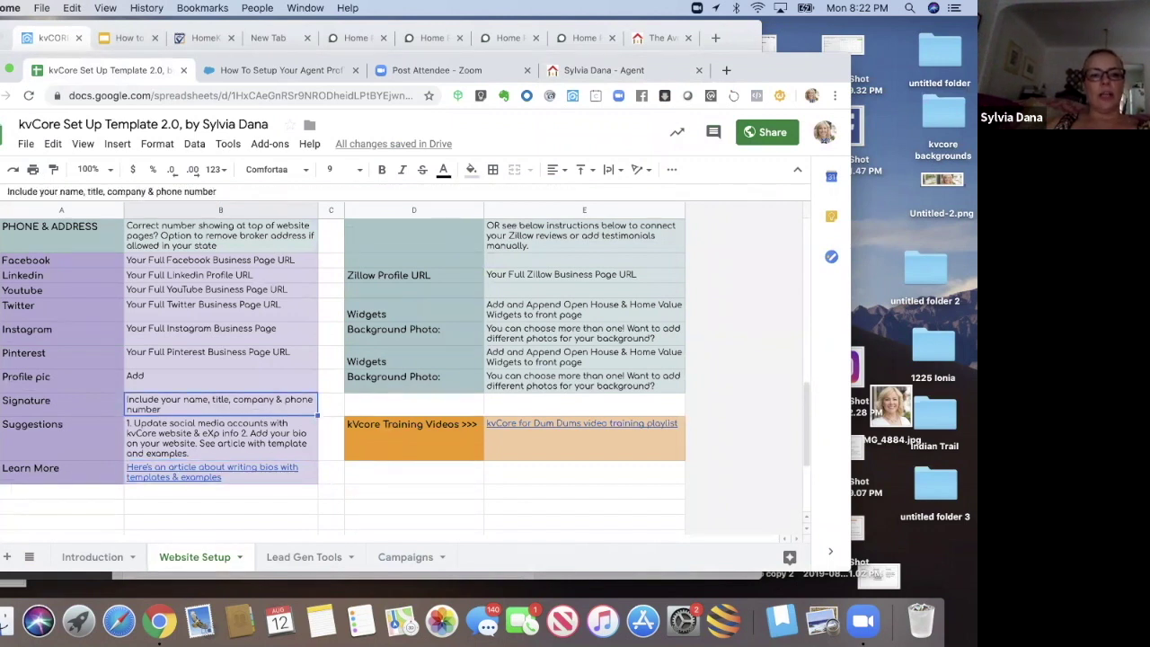
{"action": "key", "text": "Up"}
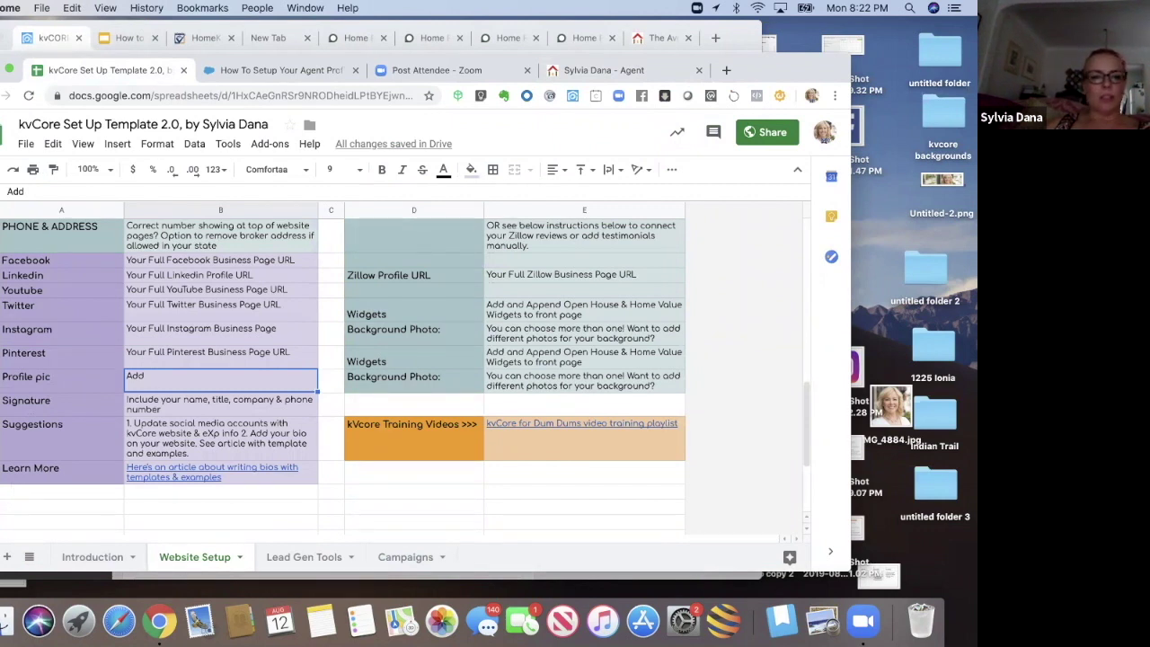
Step: Read the full Suggestions notes and check the Learn More link preview
{"action": "left_click", "coordinate": [220, 437]}
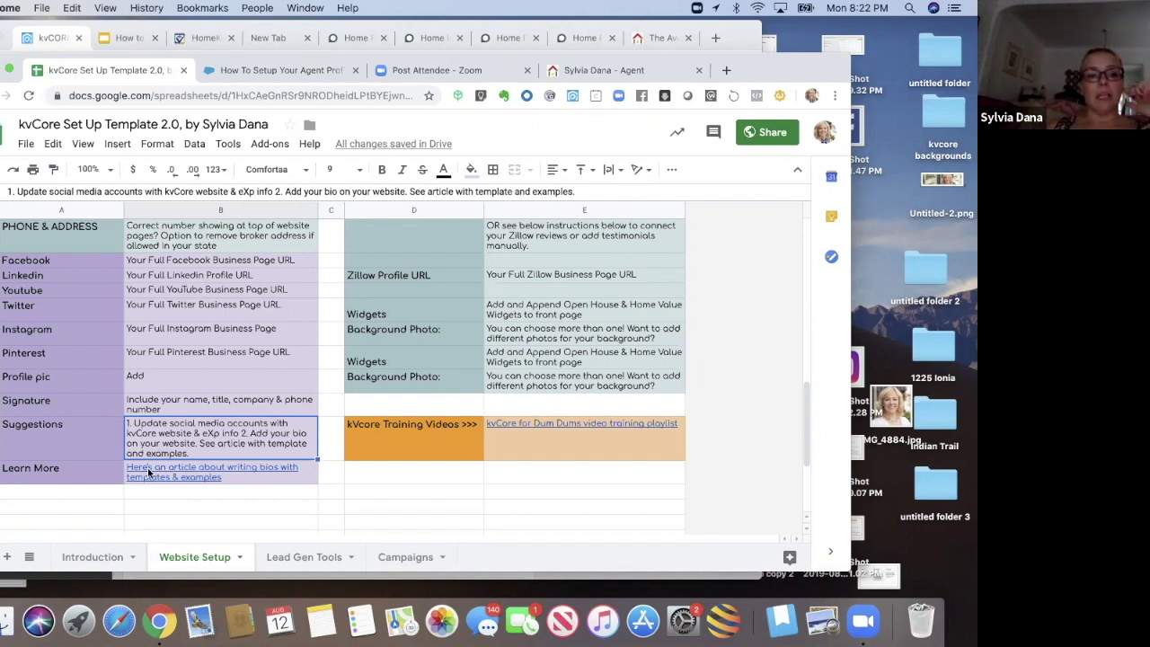
{"action": "mouse_move", "coordinate": [150, 473]}
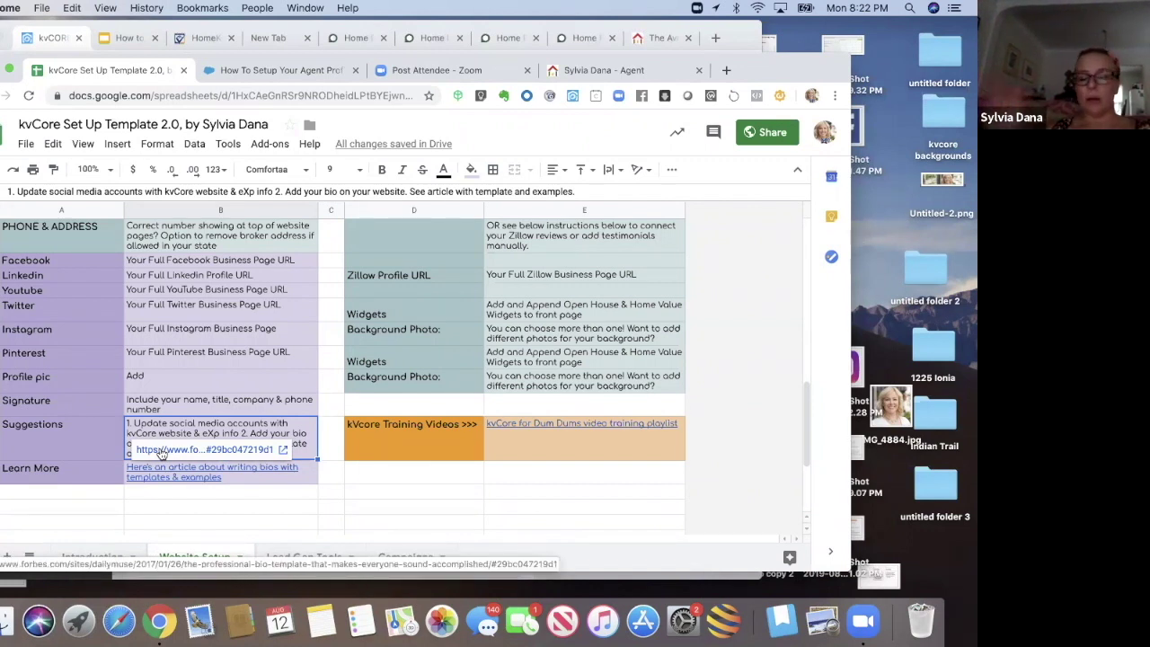
{"action": "left_click", "coordinate": [289, 486]}
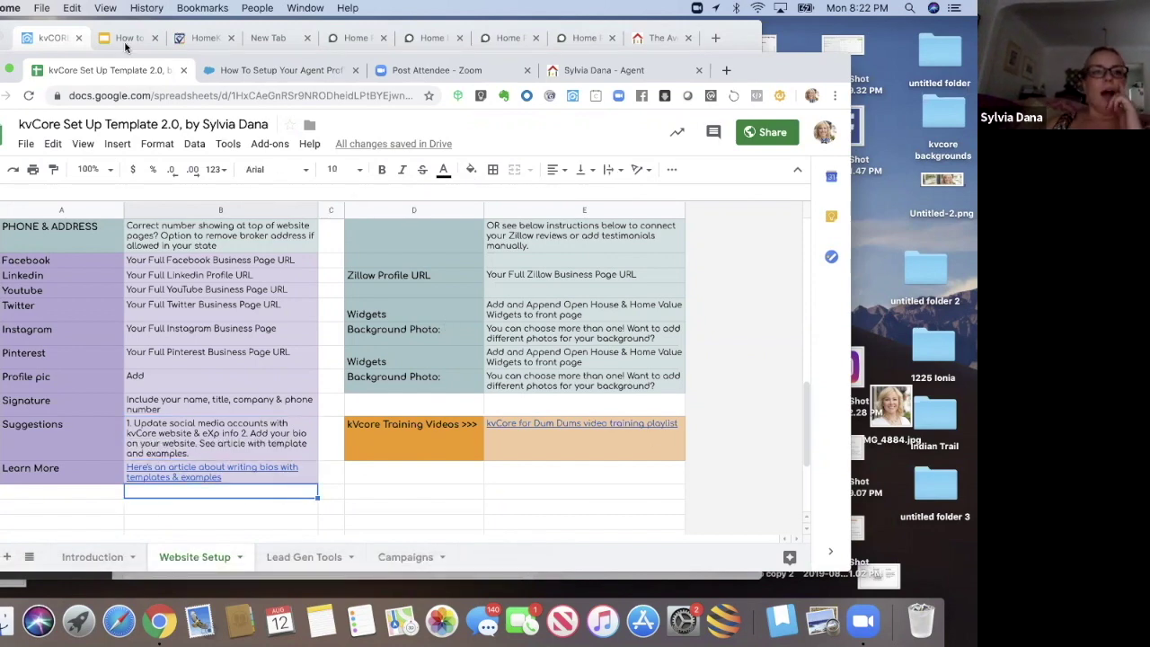
Step: Switch back to the kvCORE agent profile form showing the About Me bio
{"action": "left_click", "coordinate": [52, 37]}
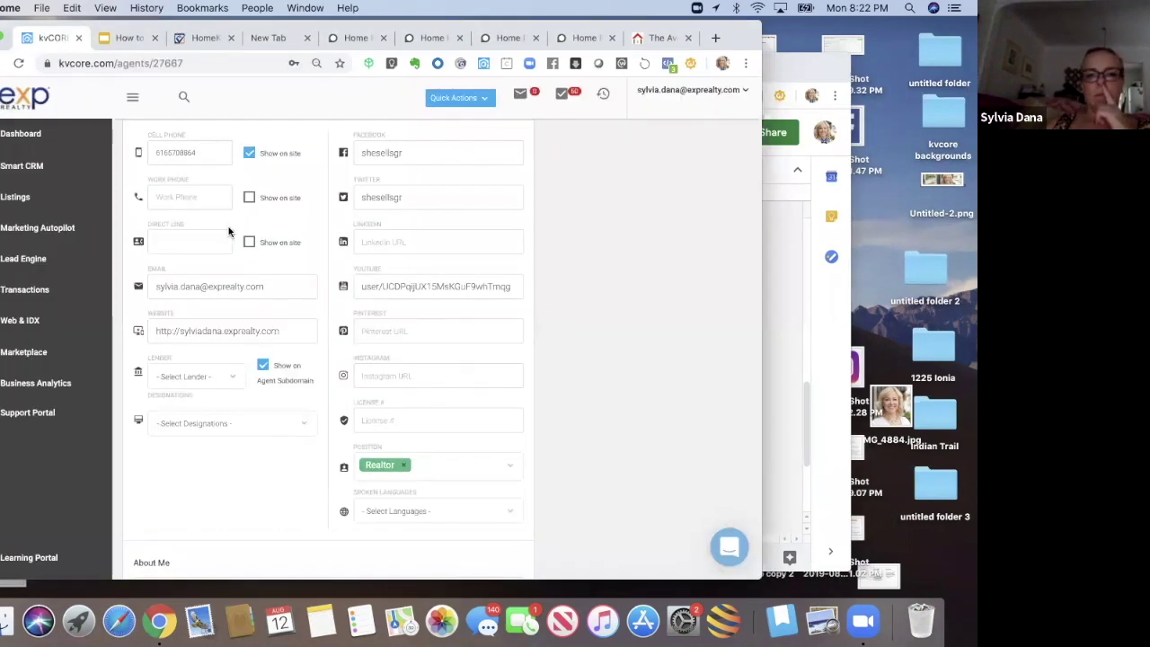
{"action": "scroll", "coordinate": [228, 231], "scroll_direction": "down", "scroll_amount": 6}
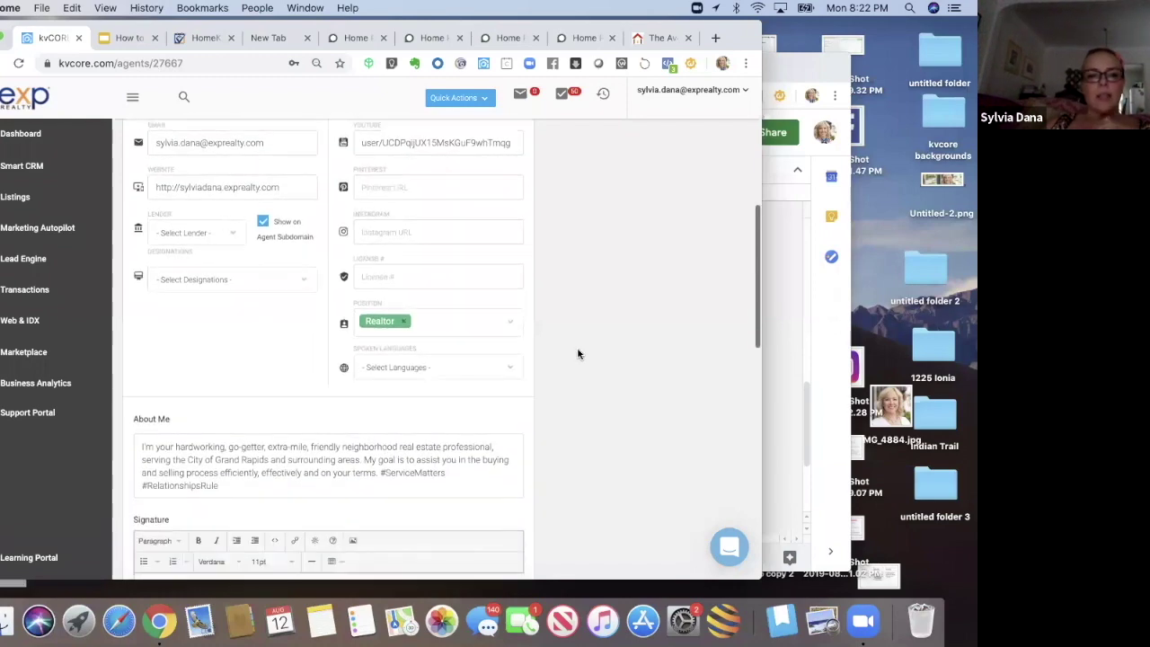
{"action": "scroll", "coordinate": [578, 353], "scroll_direction": "up", "scroll_amount": 8}
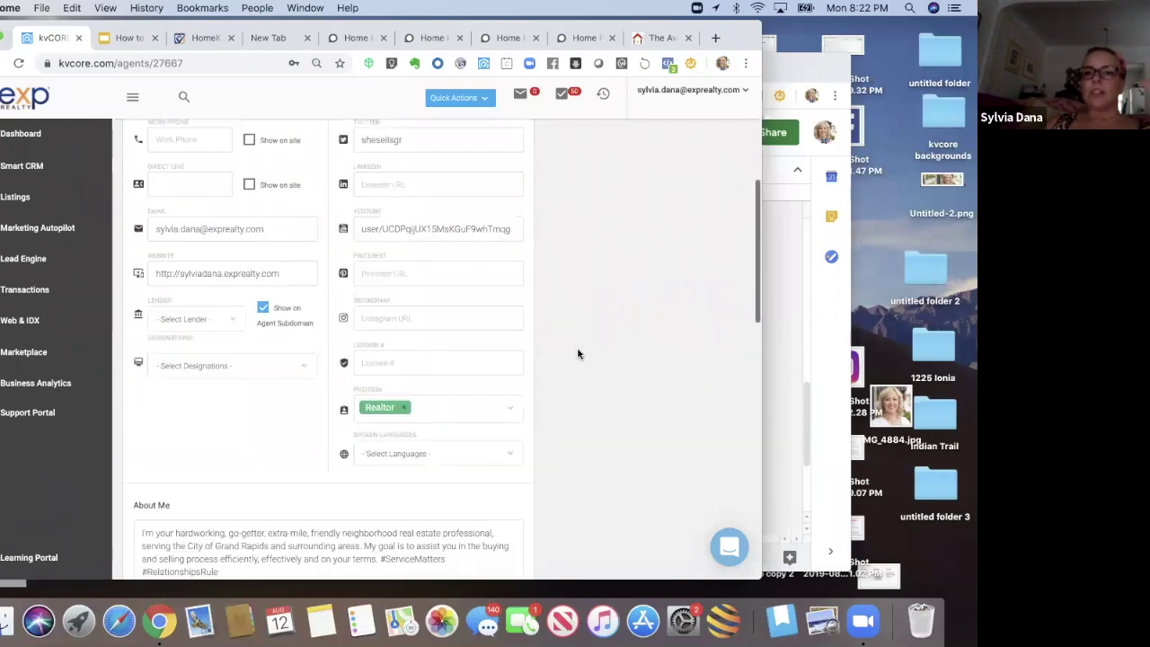